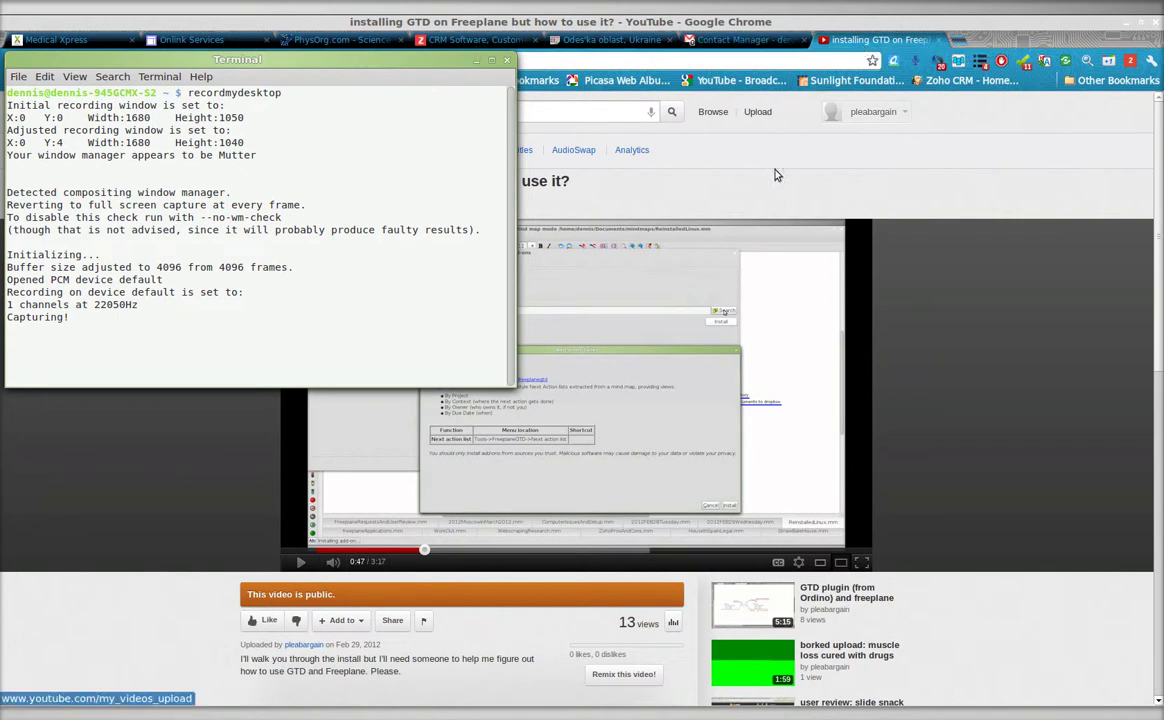
Step: Bring the YouTube browser window forward, then switch back to the recording Terminal
{"action": "left_click", "coordinate": [708, 158]}
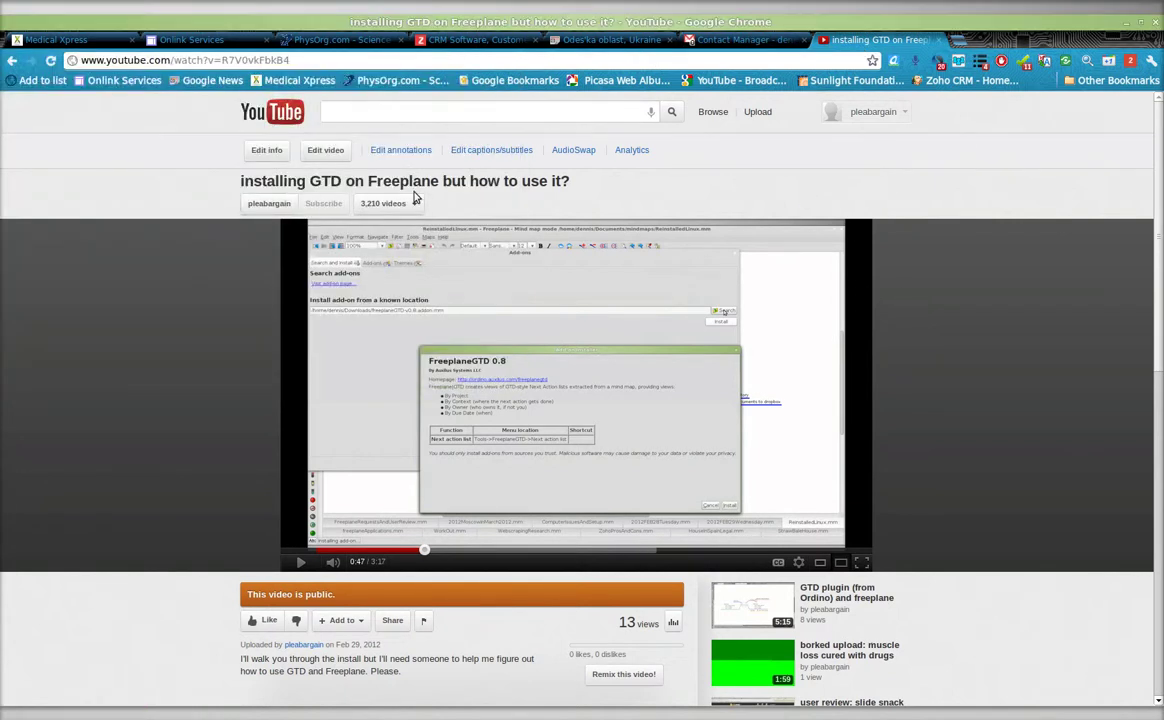
{"action": "key", "text": "alt+Tab"}
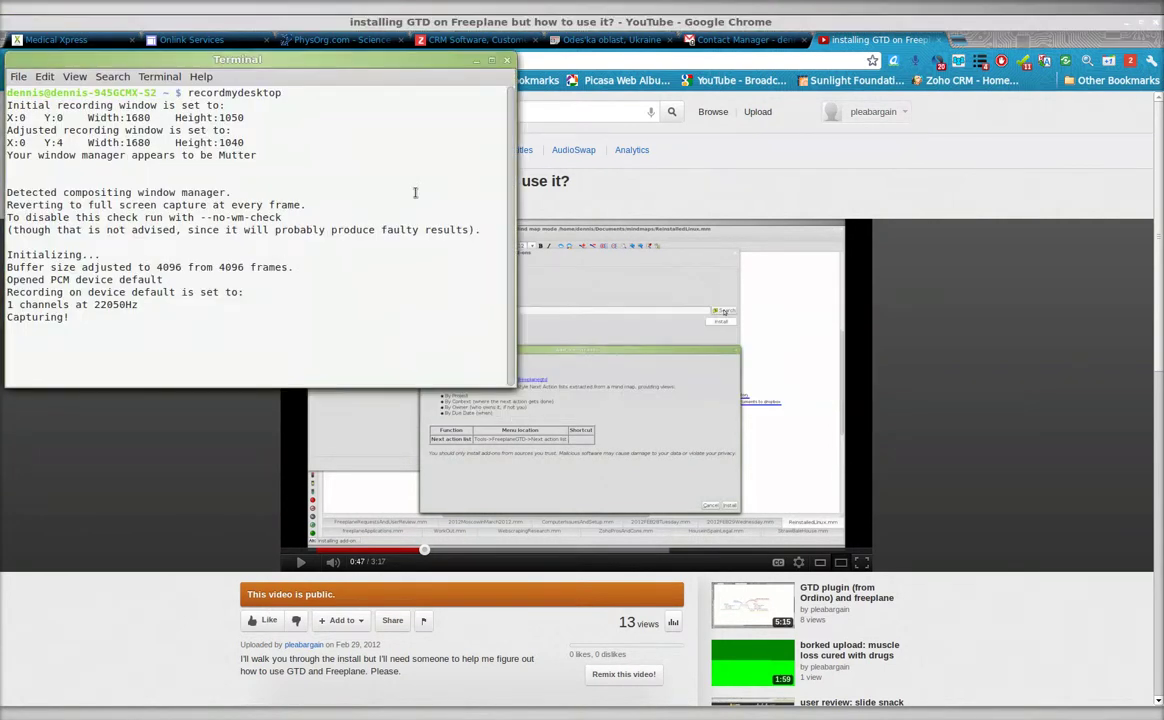
Step: In a new terminal window, move into ~/Downloads and list its contents
{"action": "key", "text": "ctrl+shift+n"}
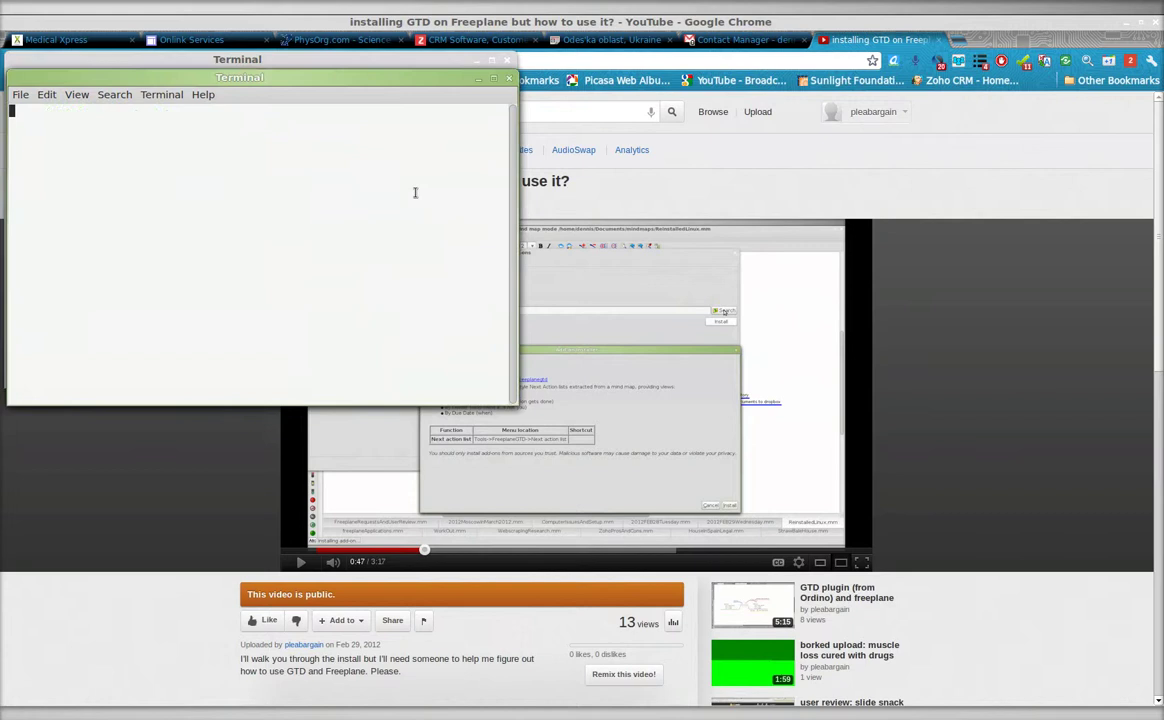
{"action": "type", "text": "c"}
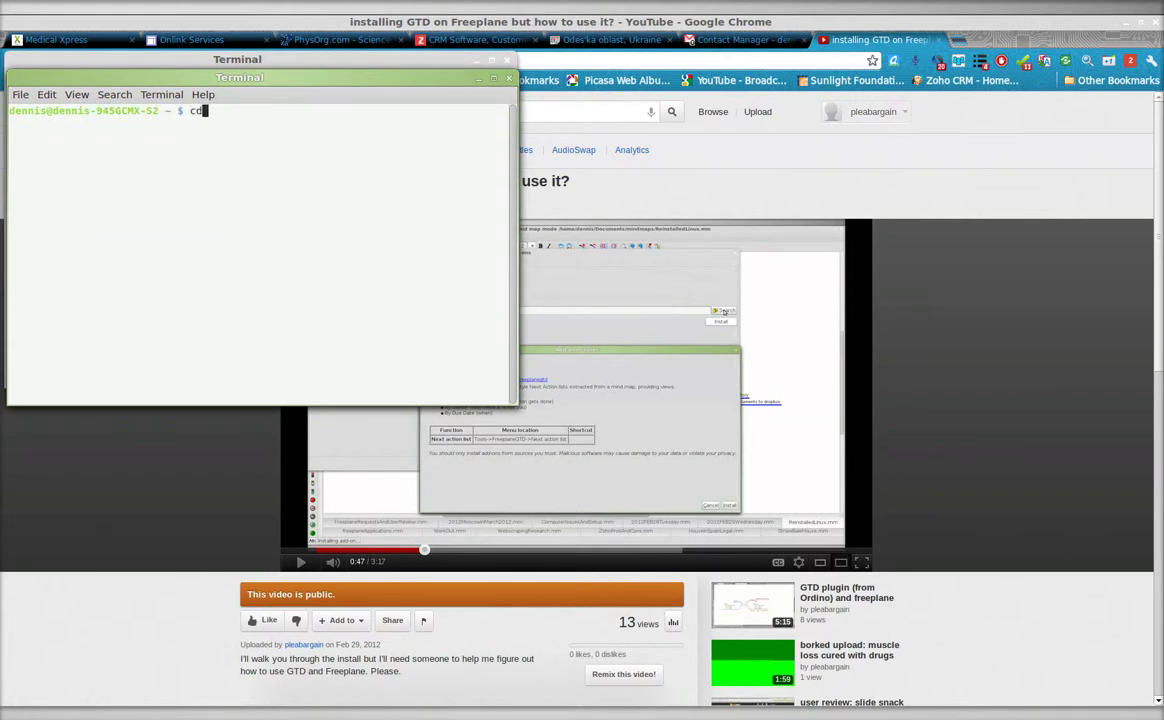
{"action": "type", "text": "d "}
{"action": "type", "text": "~/Dow"}
{"action": "key", "text": "Tab"}
{"action": "key", "text": "Return"}
{"action": "type", "text": "ls"}
{"action": "key", "text": "Return"}
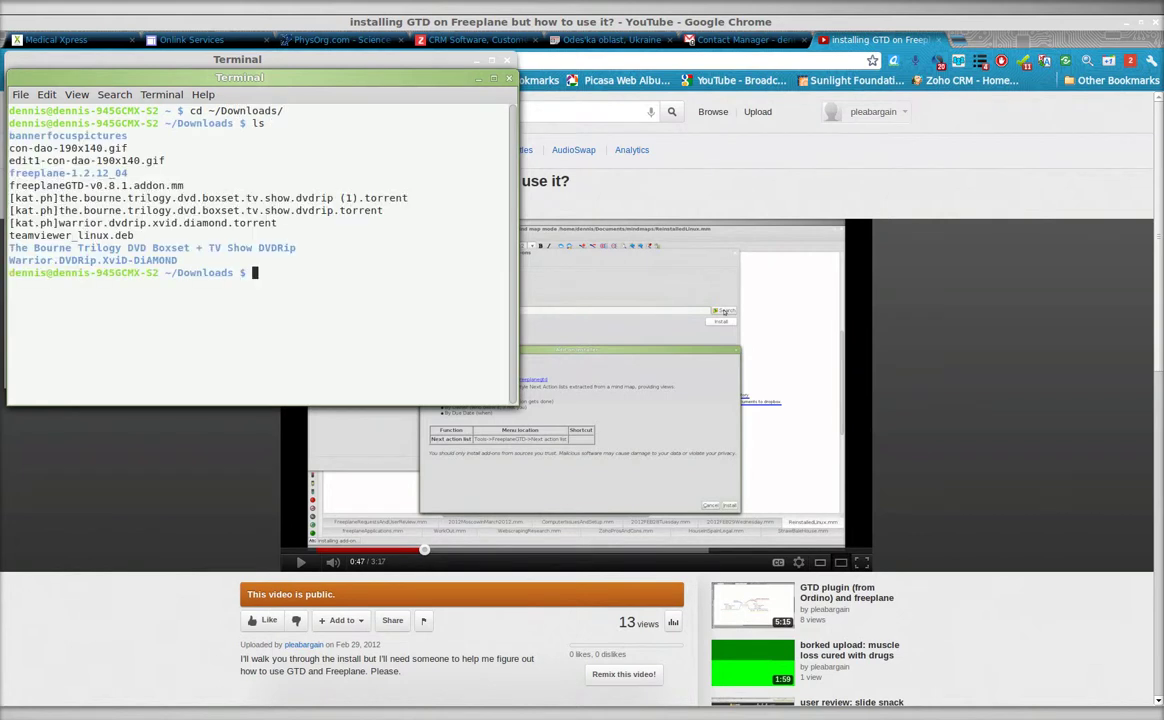
Step: Enter freeplane-1.2.12_04, list its files, and run freeplane.sh to launch Freeplane
{"action": "type", "text": "cd f"}
{"action": "key", "text": "Tab"}
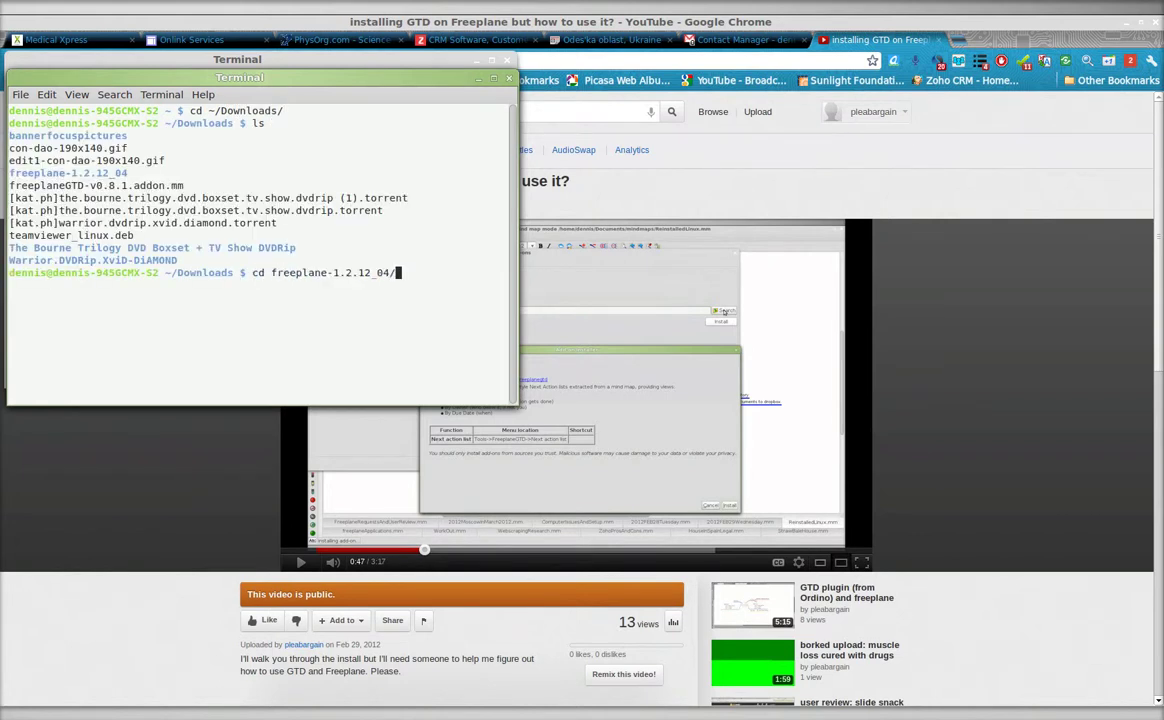
{"action": "key", "text": "Return"}
{"action": "type", "text": "ls"}
{"action": "key", "text": "Return"}
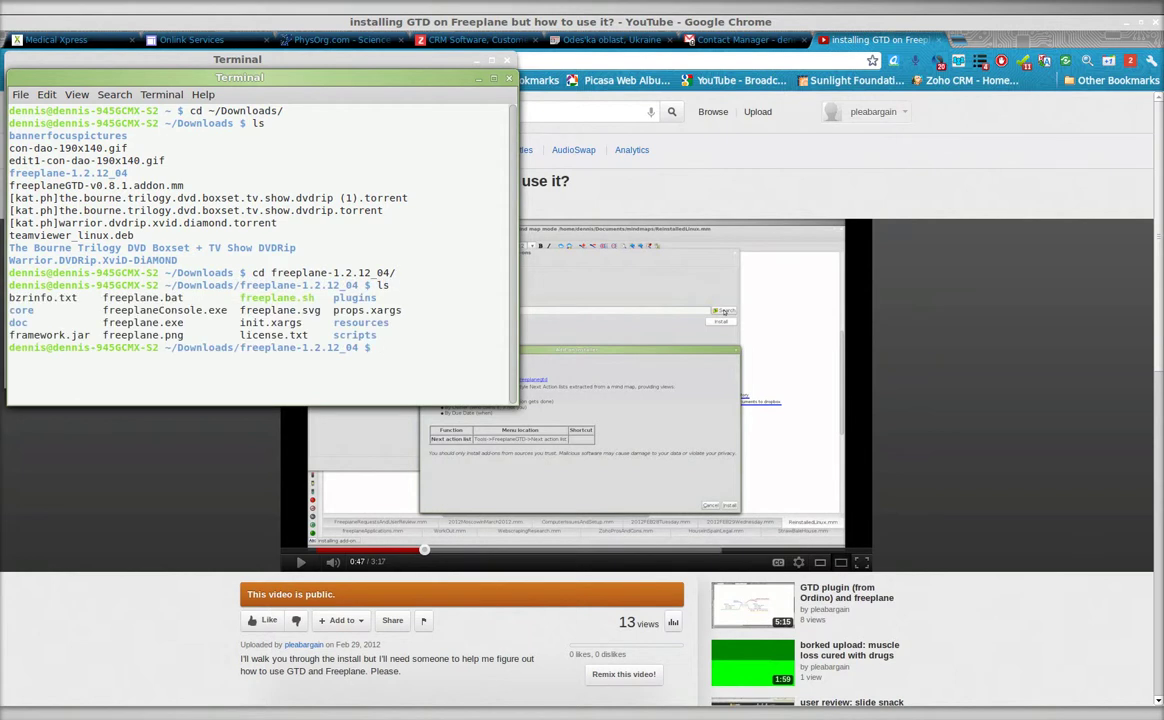
{"action": "type", "text": "/"}
{"action": "type", "text": "./"}
{"action": "type", "text": "freeplane.sh"}
{"action": "key", "text": "Return"}
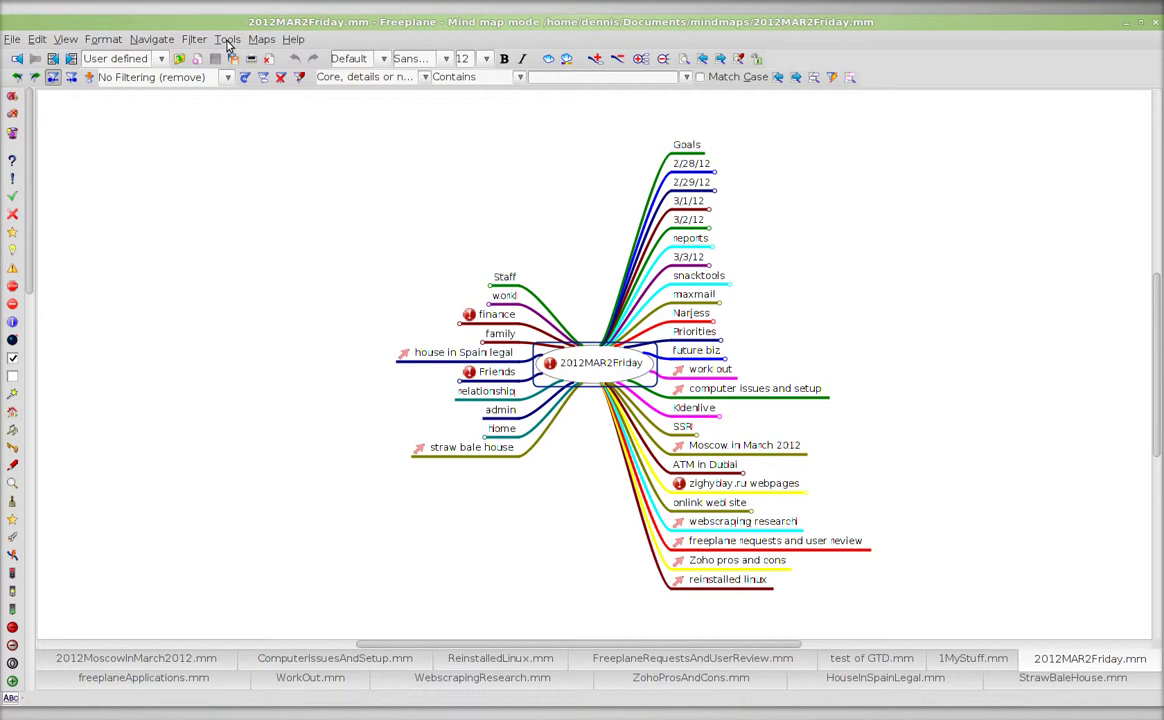
Step: In Tools > Add-ons, choose freeplaneGTD-v0.8.1.addon.mm from the Downloads folder as the add-on file
{"action": "left_click", "coordinate": [227, 40]}
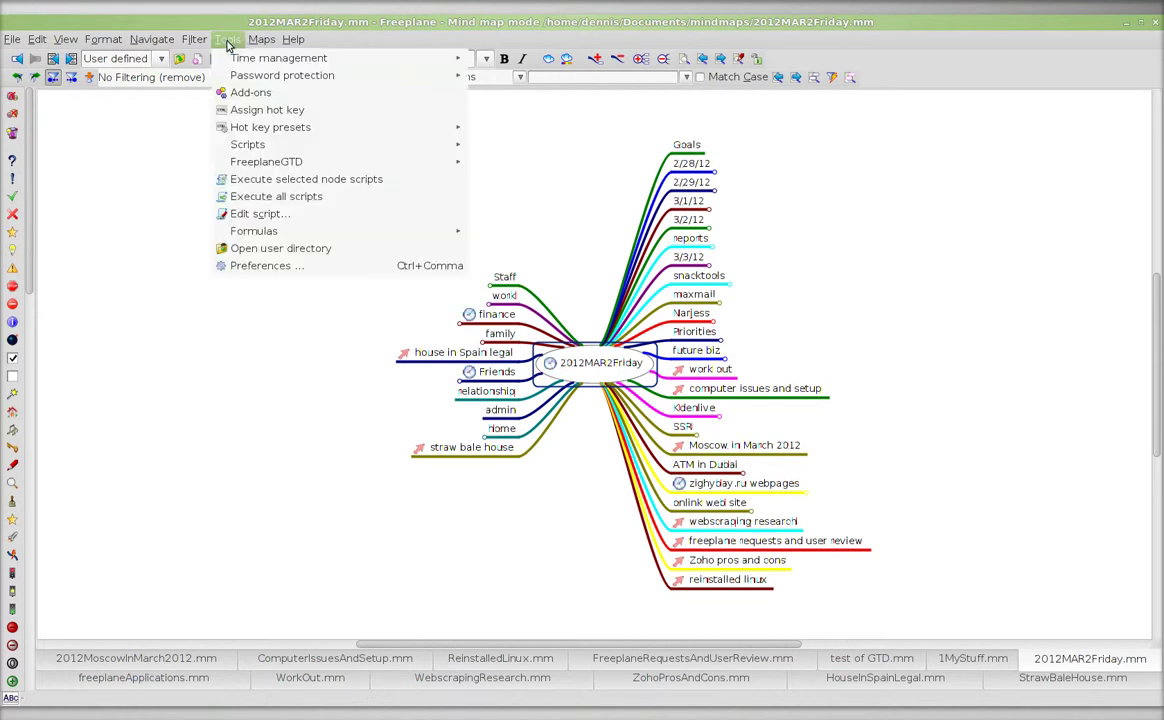
{"action": "left_click", "coordinate": [247, 92]}
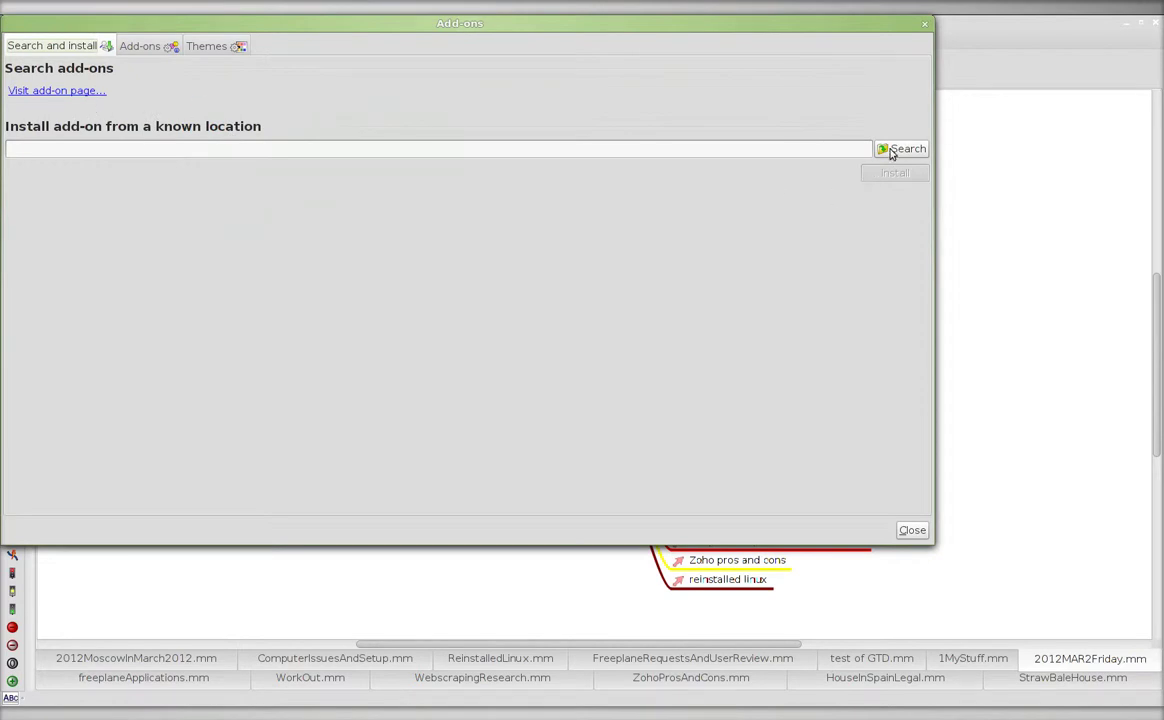
{"action": "left_click", "coordinate": [892, 152]}
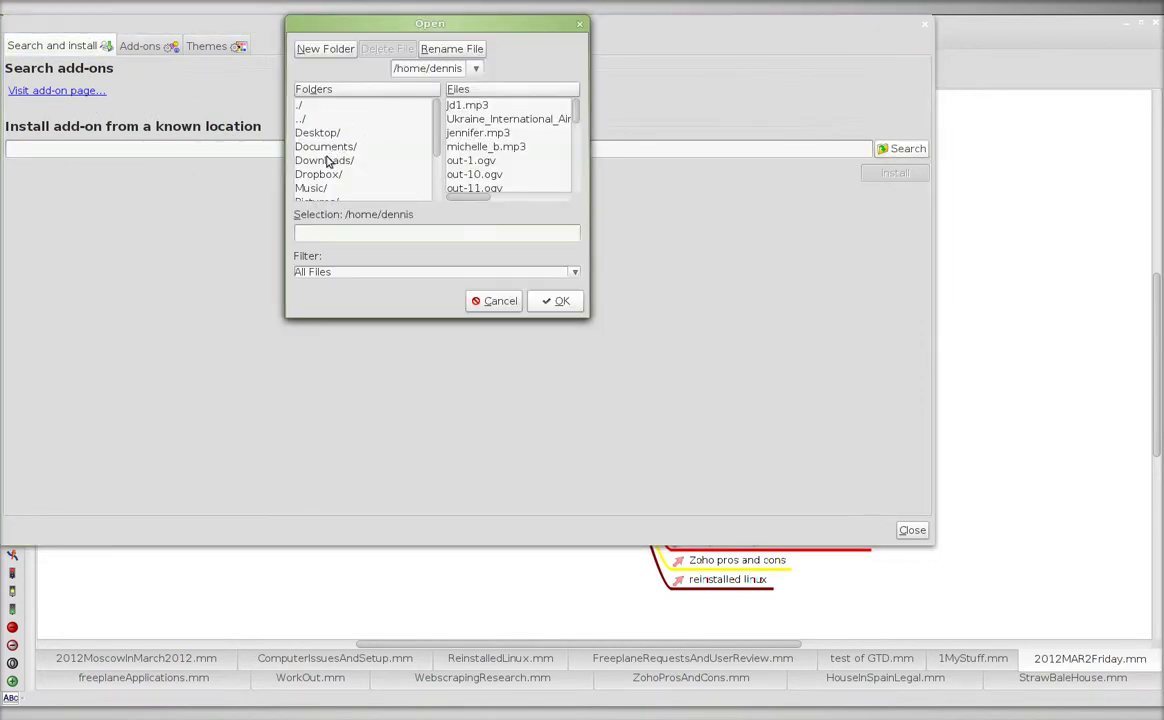
{"action": "double_click", "coordinate": [327, 162]}
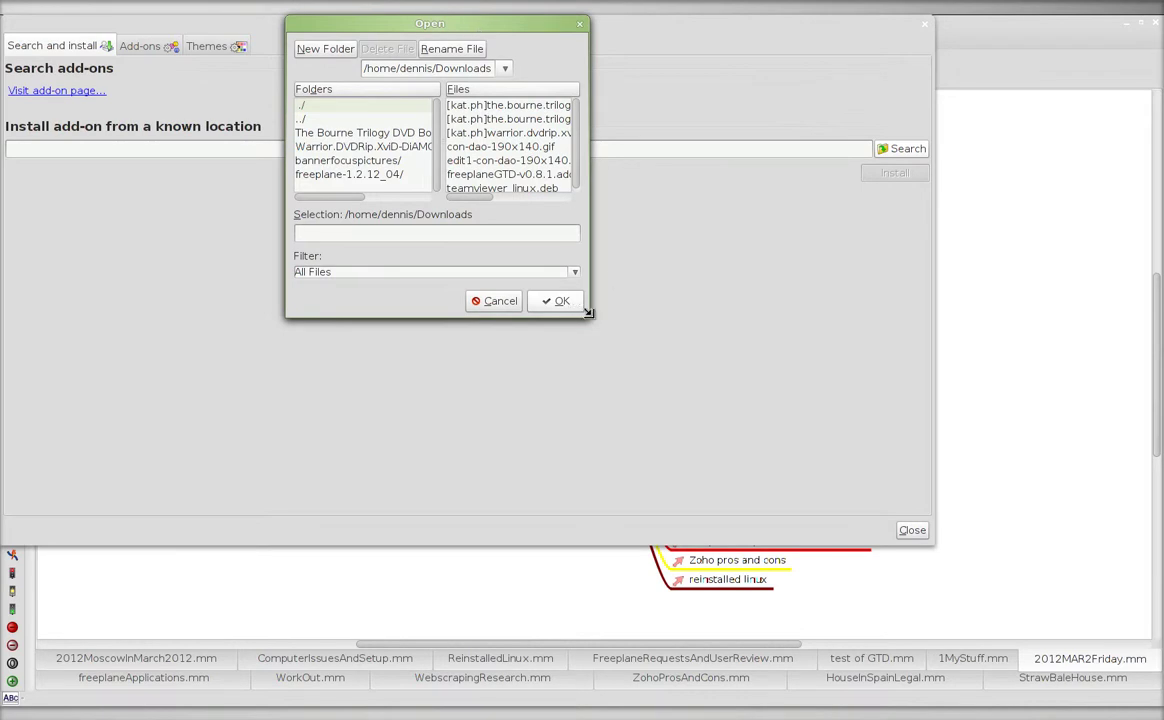
{"action": "left_click_drag", "start_coordinate": [575, 311], "coordinate": [815, 450]}
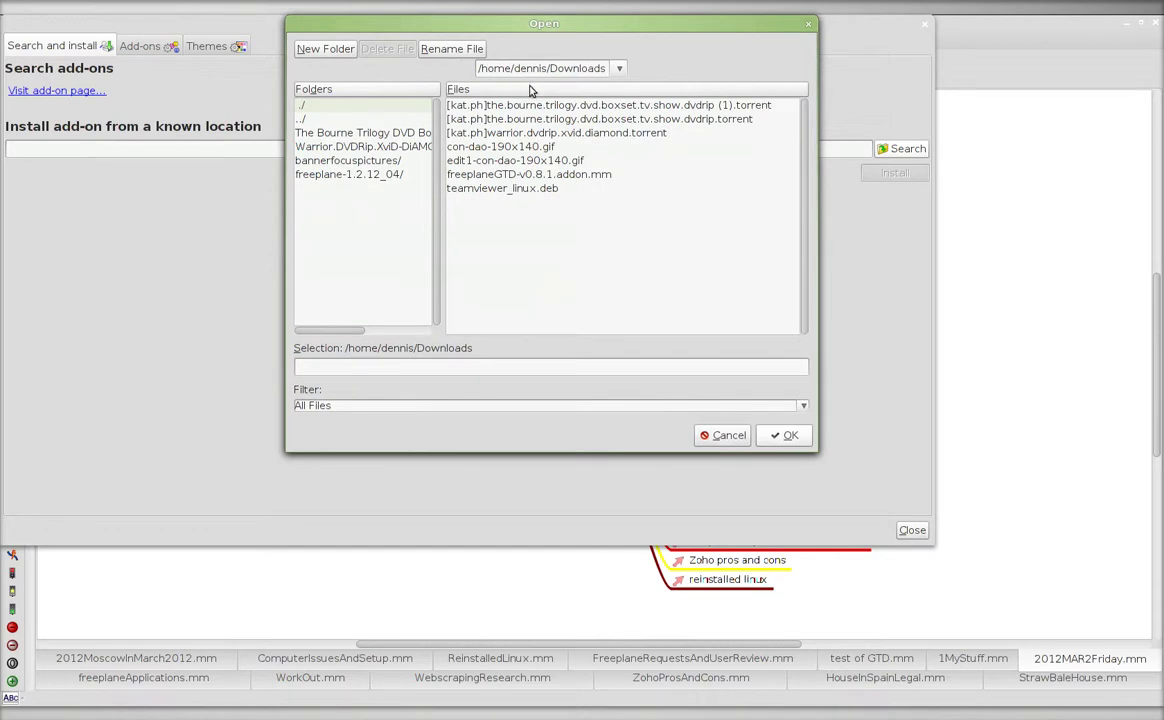
{"action": "left_click", "coordinate": [495, 174]}
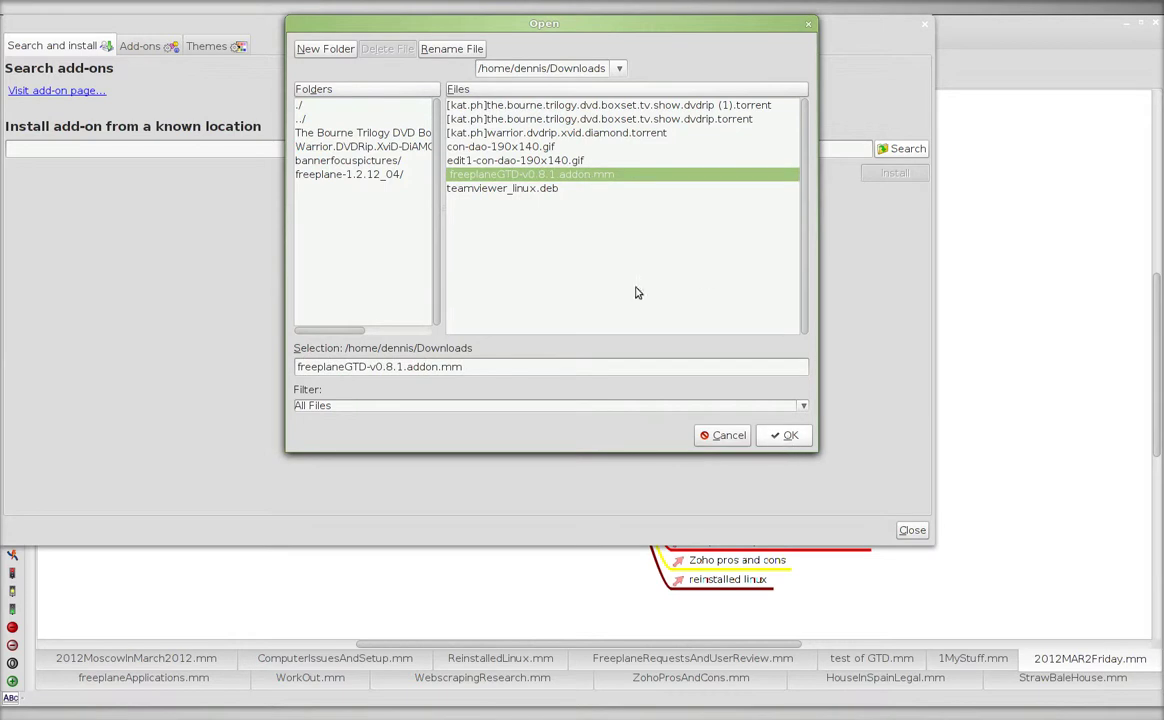
{"action": "left_click", "coordinate": [790, 436]}
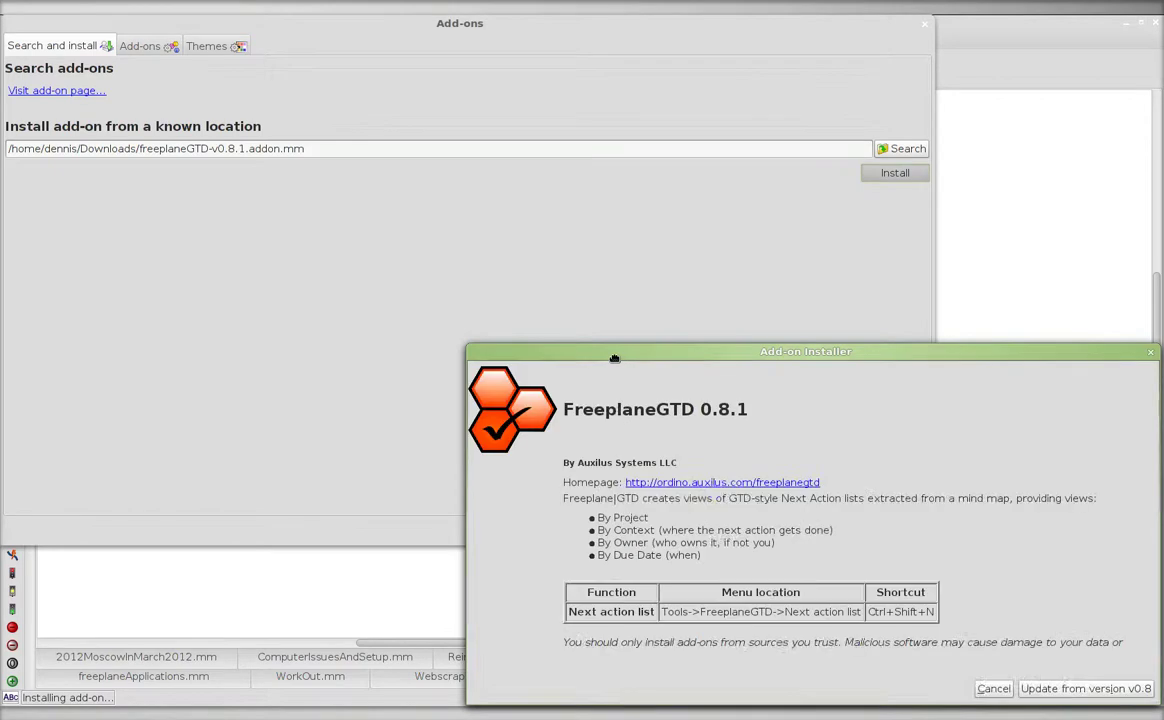
Step: Install FreeplaneGTD 0.8.1 as an update from v0.8 and acknowledge the success message
{"action": "left_click_drag", "start_coordinate": [614, 358], "coordinate": [425, 233]}
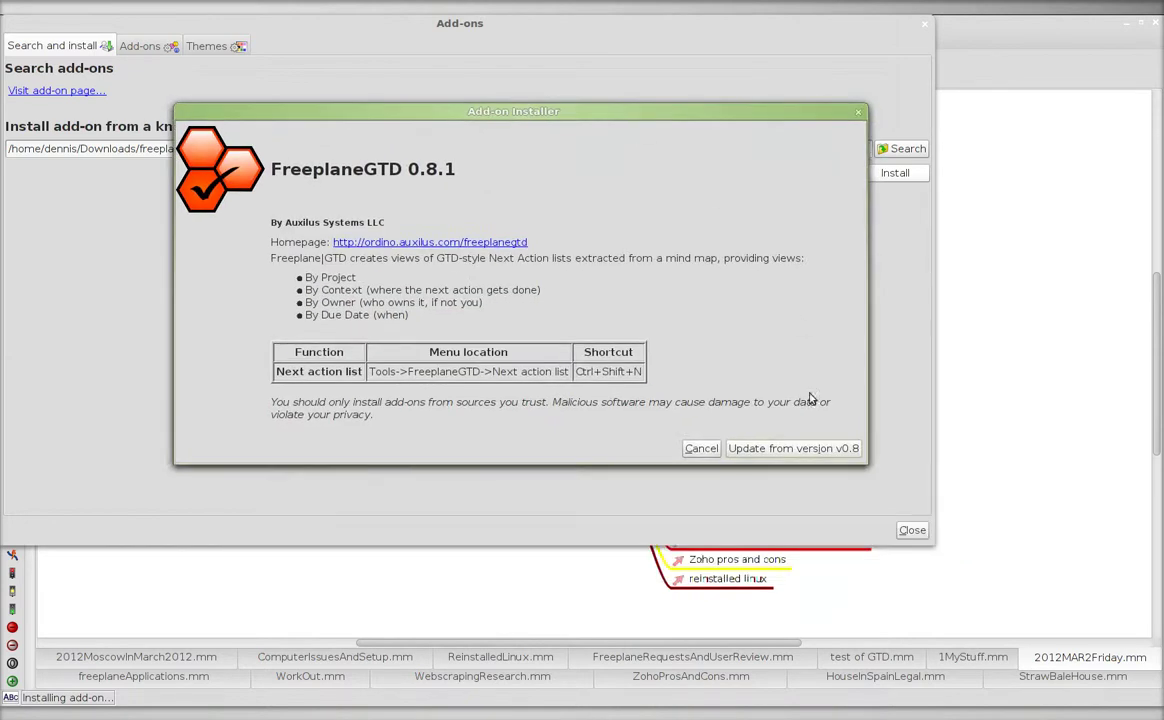
{"action": "left_click", "coordinate": [780, 447]}
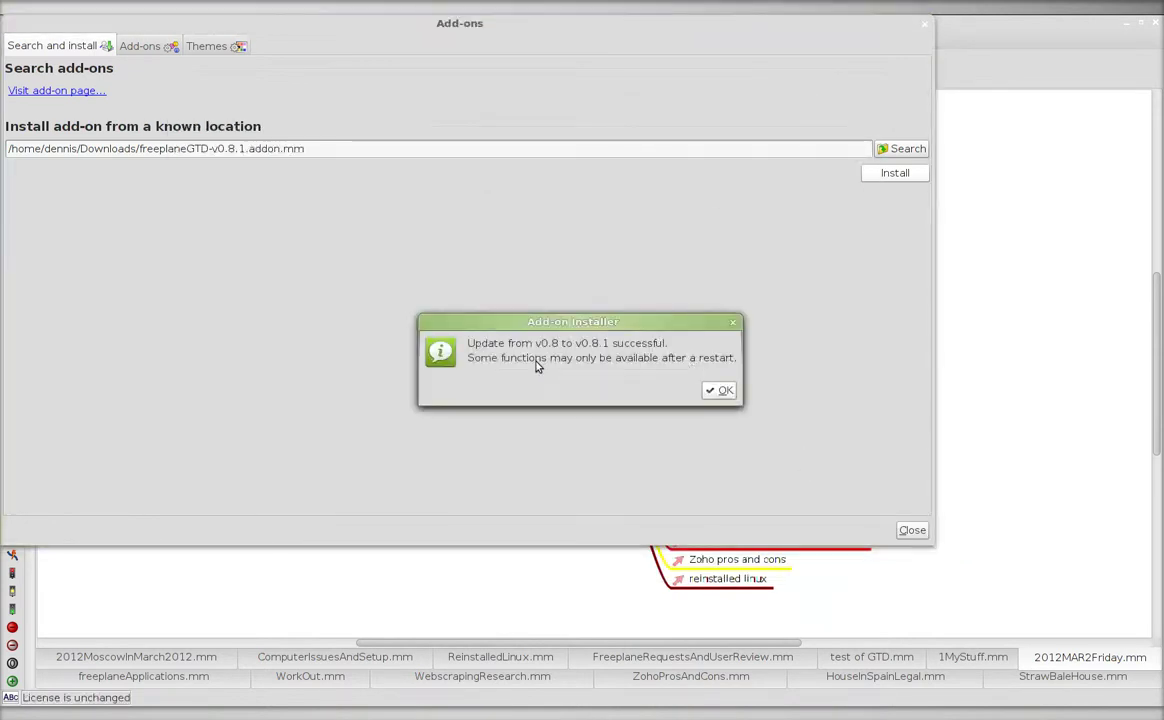
{"action": "left_click", "coordinate": [719, 390]}
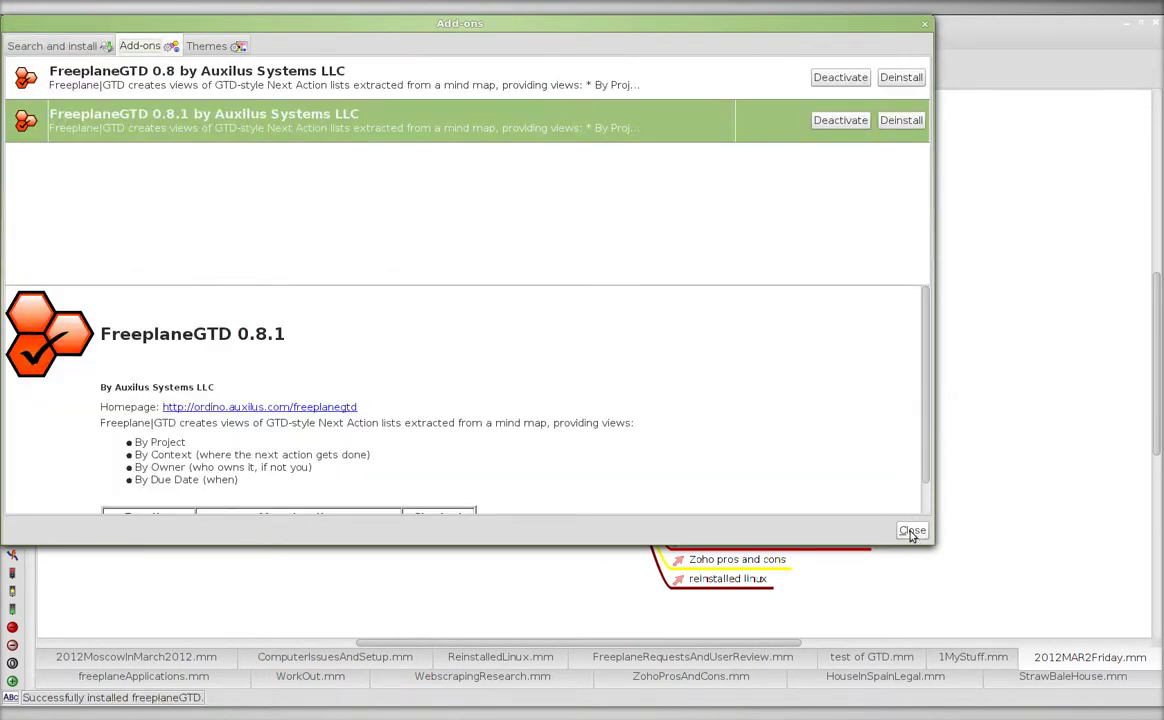
Step: Deinstall FreeplaneGTD 0.8, accept the restart notice, and close the Add-ons dialog
{"action": "left_click", "coordinate": [898, 80]}
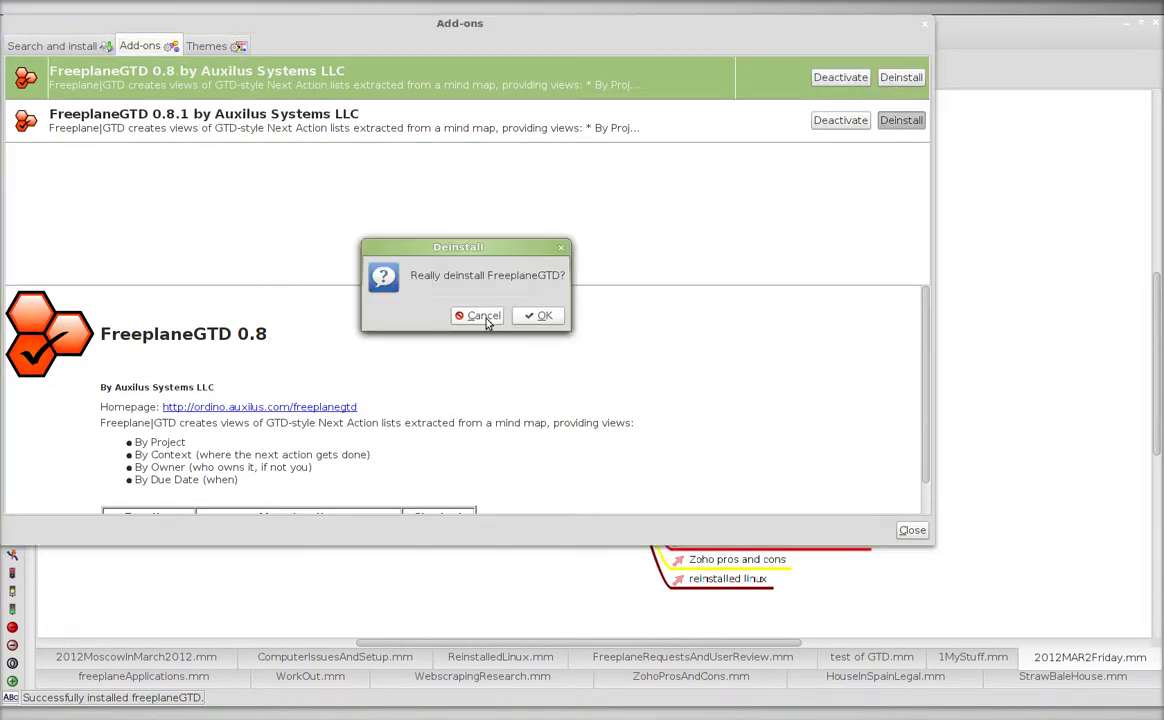
{"action": "left_click", "coordinate": [541, 315]}
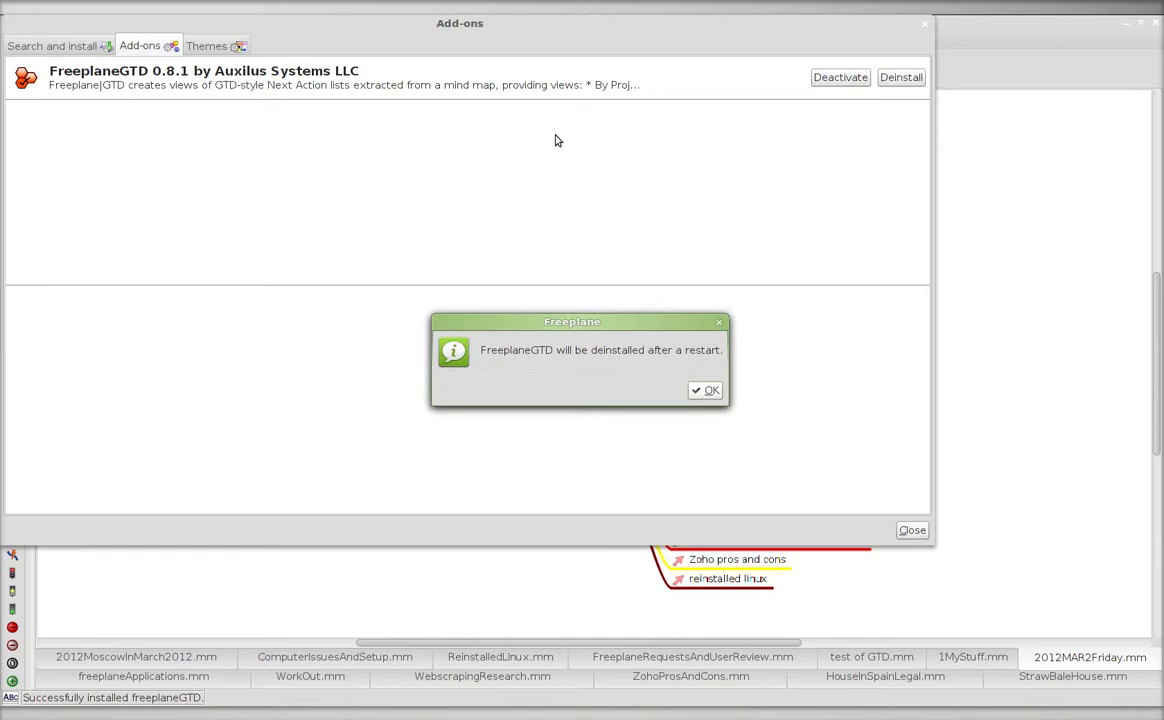
{"action": "left_click", "coordinate": [706, 391]}
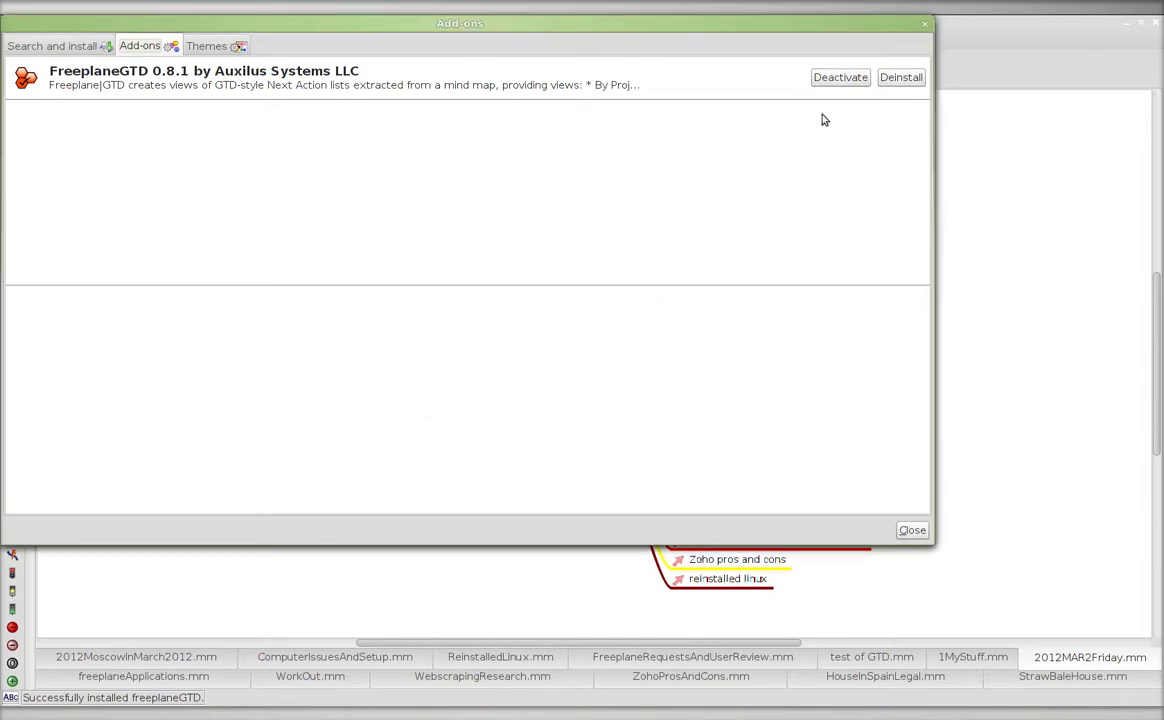
{"action": "left_click", "coordinate": [910, 529]}
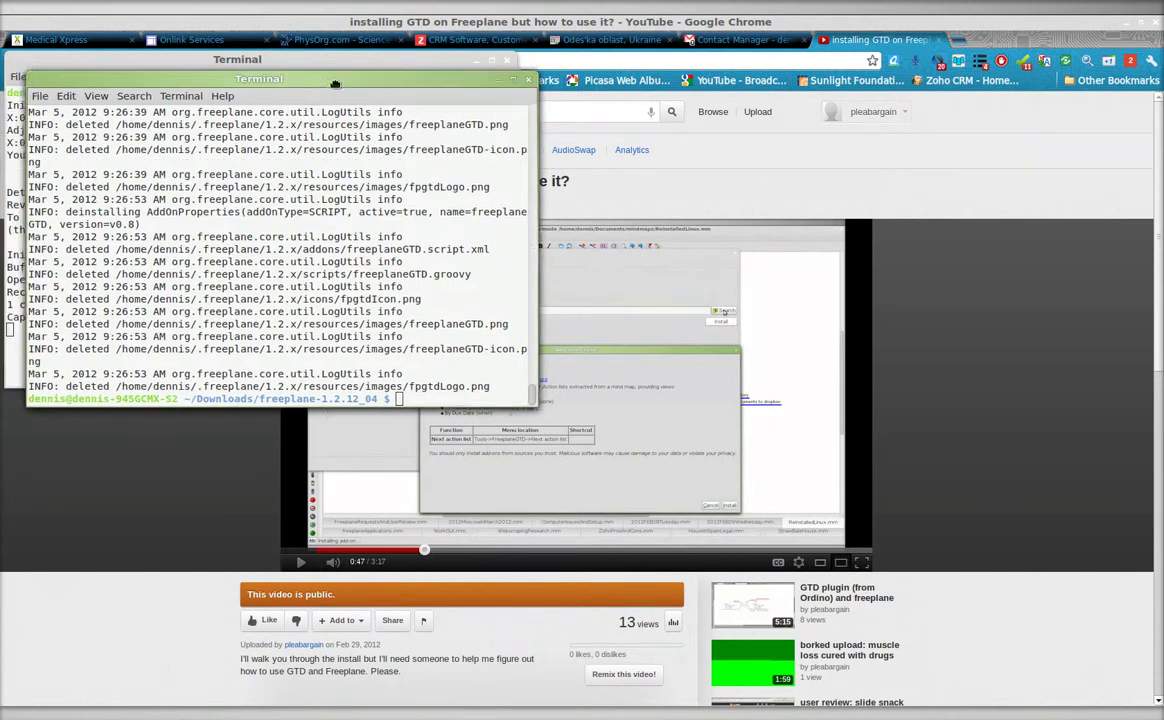
Step: Move the newer terminal aside and relaunch Freeplane with ./freeplane.sh
{"action": "left_click_drag", "start_coordinate": [268, 78], "coordinate": [669, 104]}
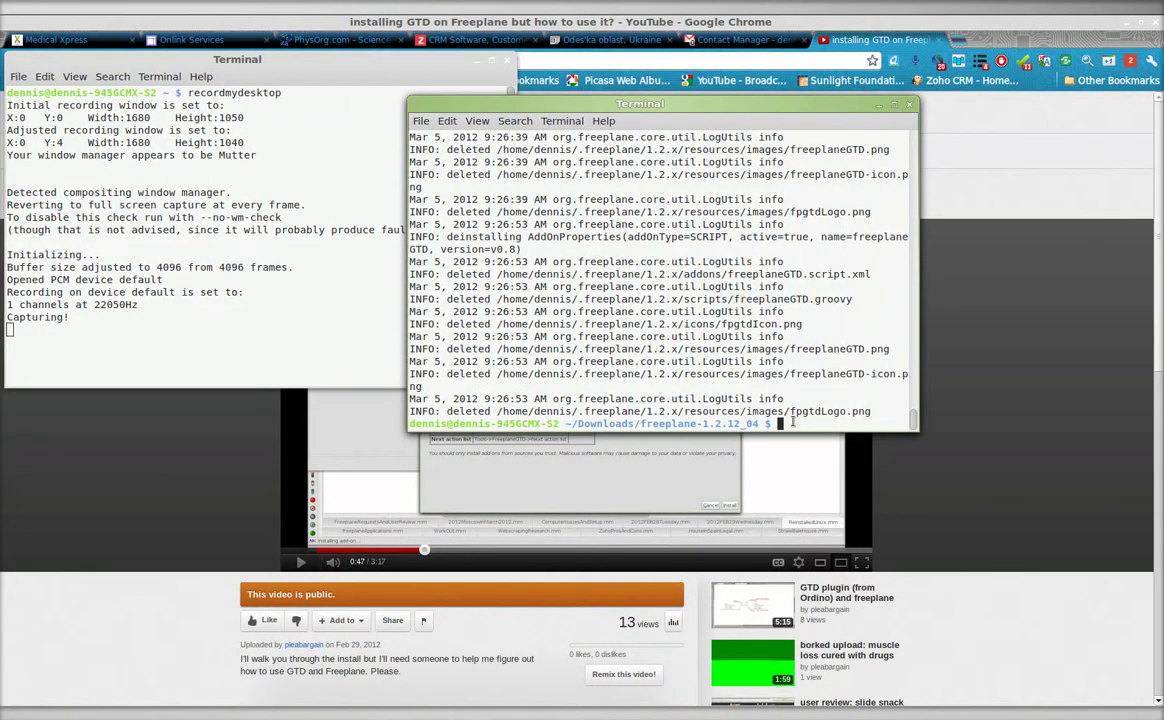
{"action": "type", "text": "./freeplane.sh"}
{"action": "key", "text": "Return"}
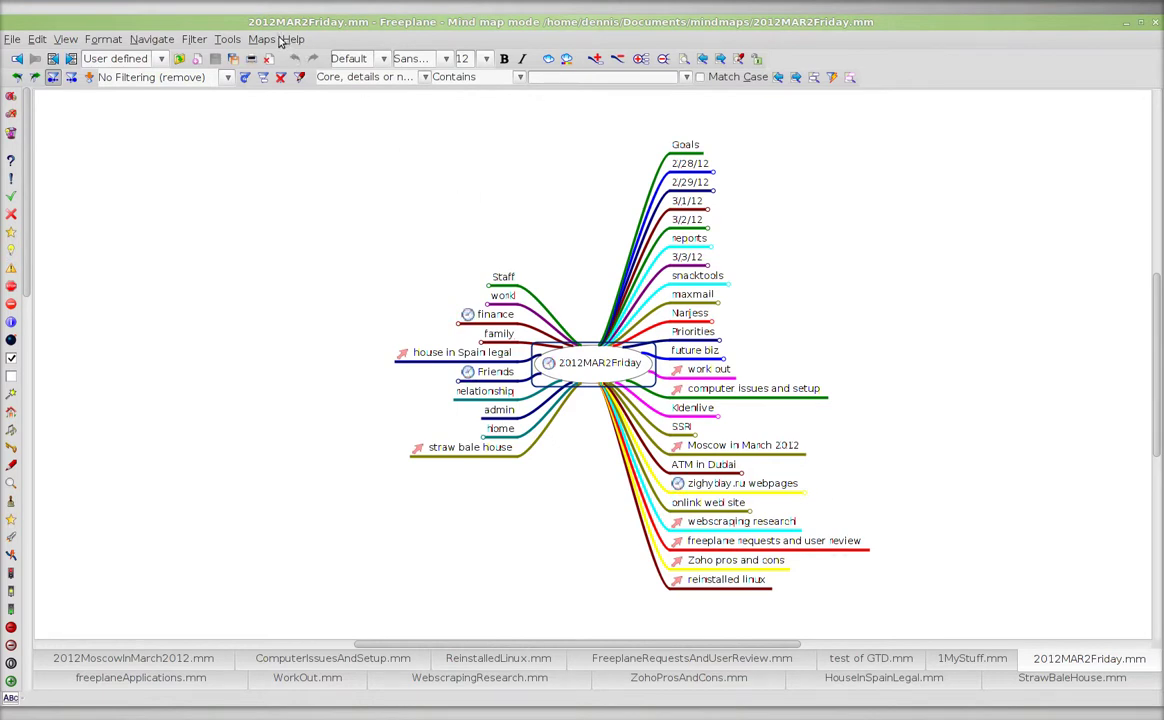
Step: Reopen the add-on manager, review the Add-ons and Themes tabs, and visit the online add-on page
{"action": "left_click", "coordinate": [228, 40]}
{"action": "left_click", "coordinate": [244, 94]}
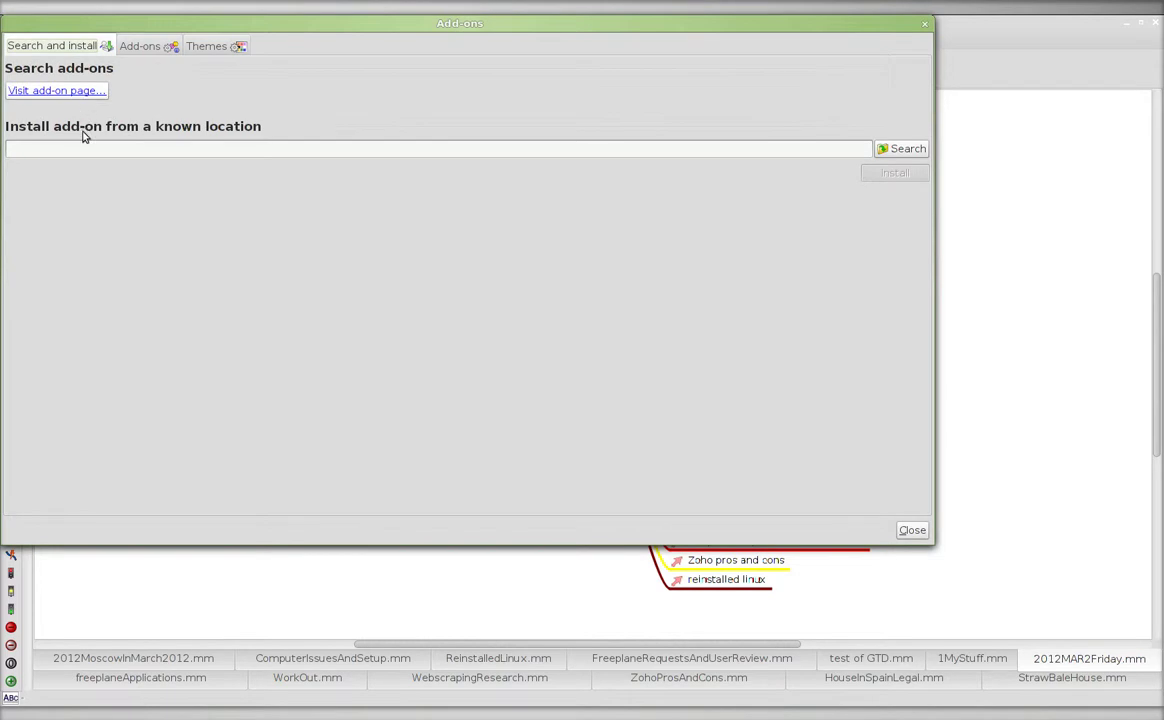
{"action": "left_click", "coordinate": [141, 47]}
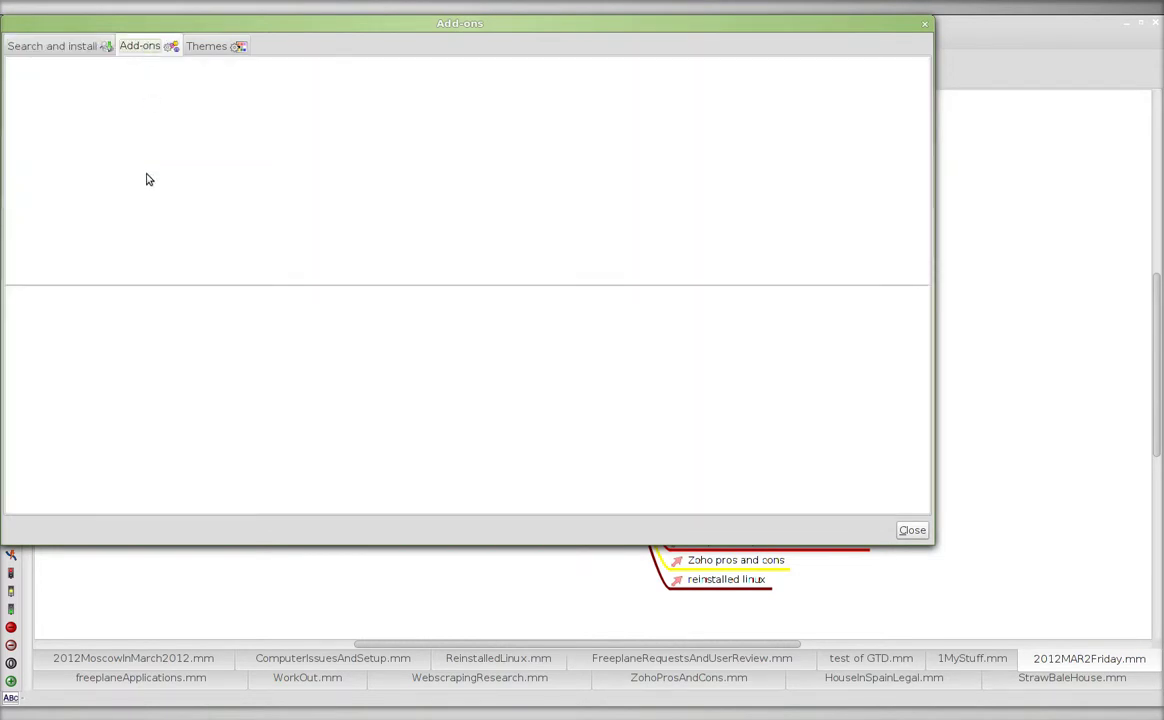
{"action": "left_click", "coordinate": [216, 47]}
{"action": "left_click", "coordinate": [147, 47]}
{"action": "left_click", "coordinate": [52, 45]}
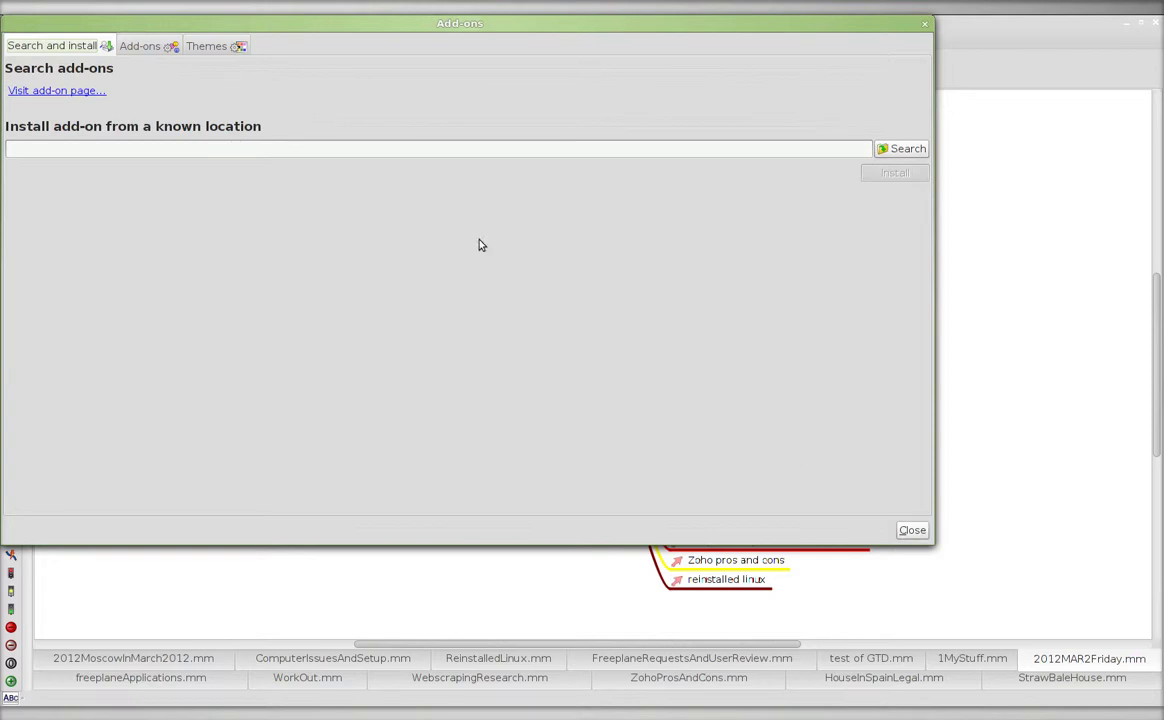
{"action": "left_click", "coordinate": [77, 95]}
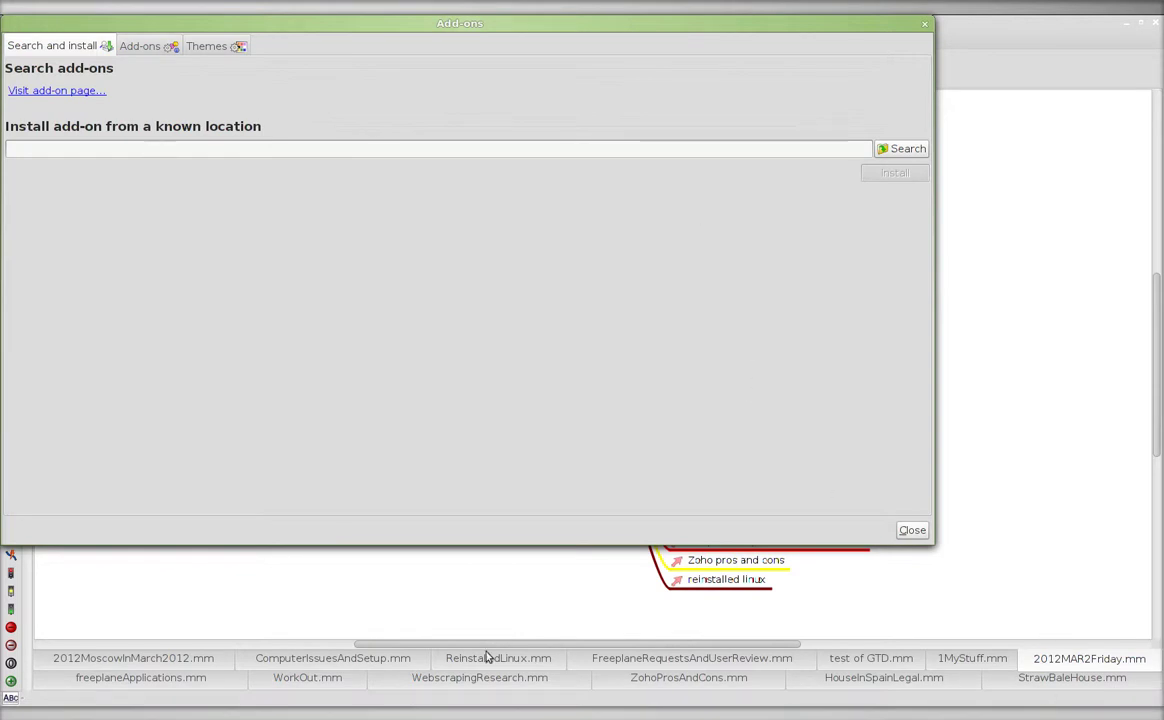
Step: Enlarge Thunderbird's preview pane to read the SourceForge FreeplaneGTD 0.8.1 notification
{"action": "key", "text": "alt+Tab"}
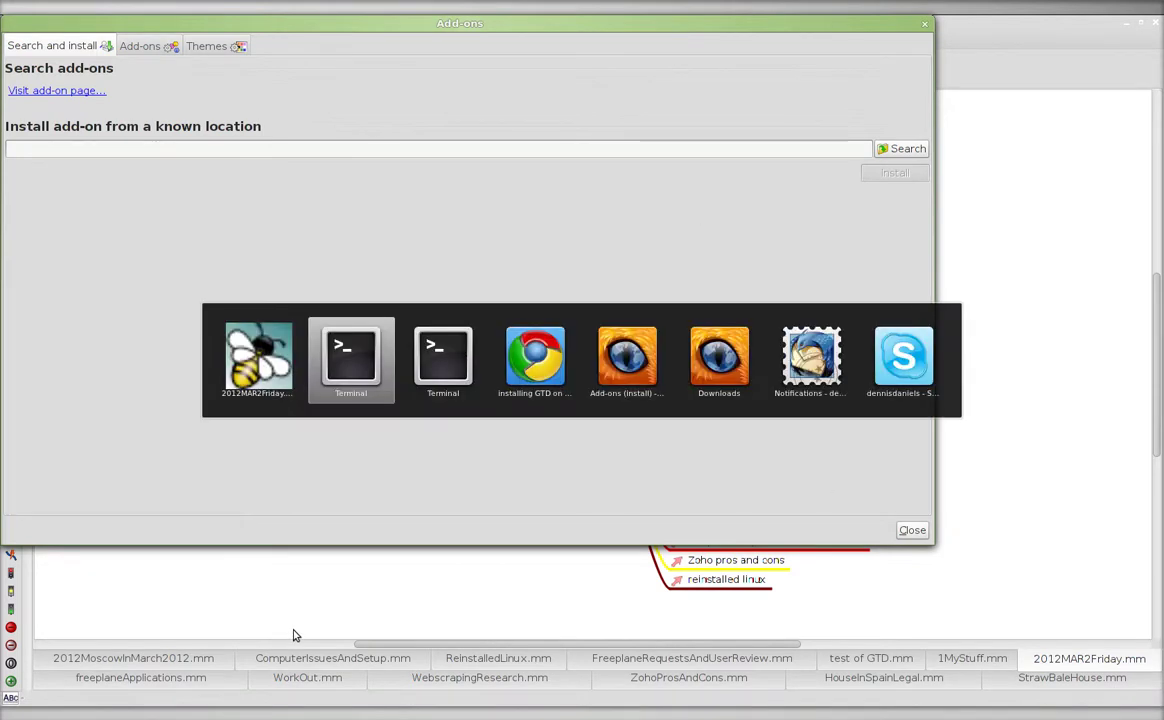
{"action": "key", "text": "alt+Tab"}
{"action": "key", "text": "alt+Tab"}
{"action": "key", "text": "alt+Tab"}
{"action": "key", "text": "alt+Tab"}
{"action": "key", "text": "alt+Tab"}
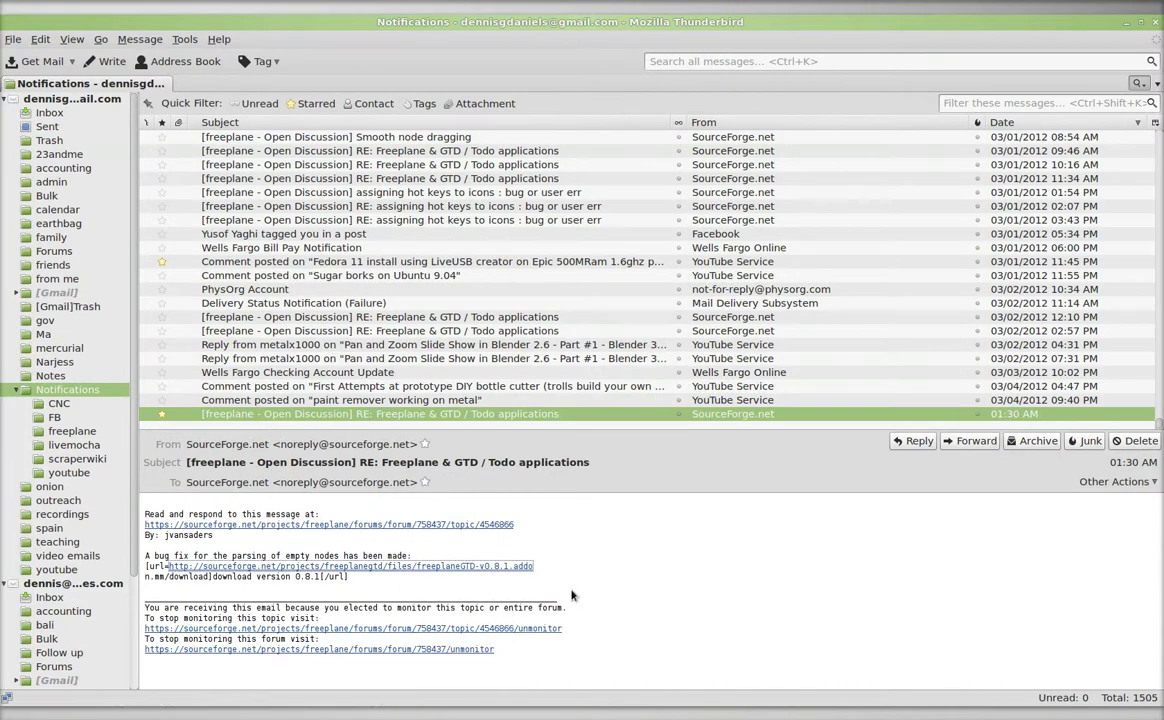
{"action": "key", "text": "ctrl+plus"}
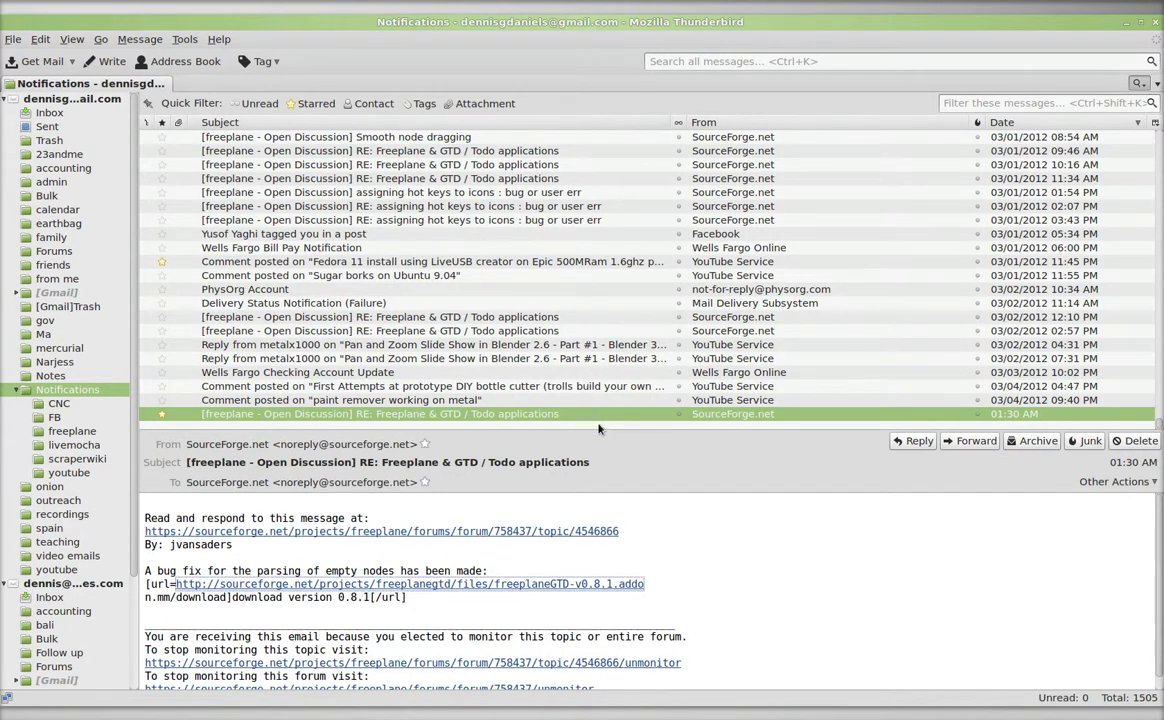
{"action": "left_click_drag", "start_coordinate": [600, 427], "coordinate": [600, 216]}
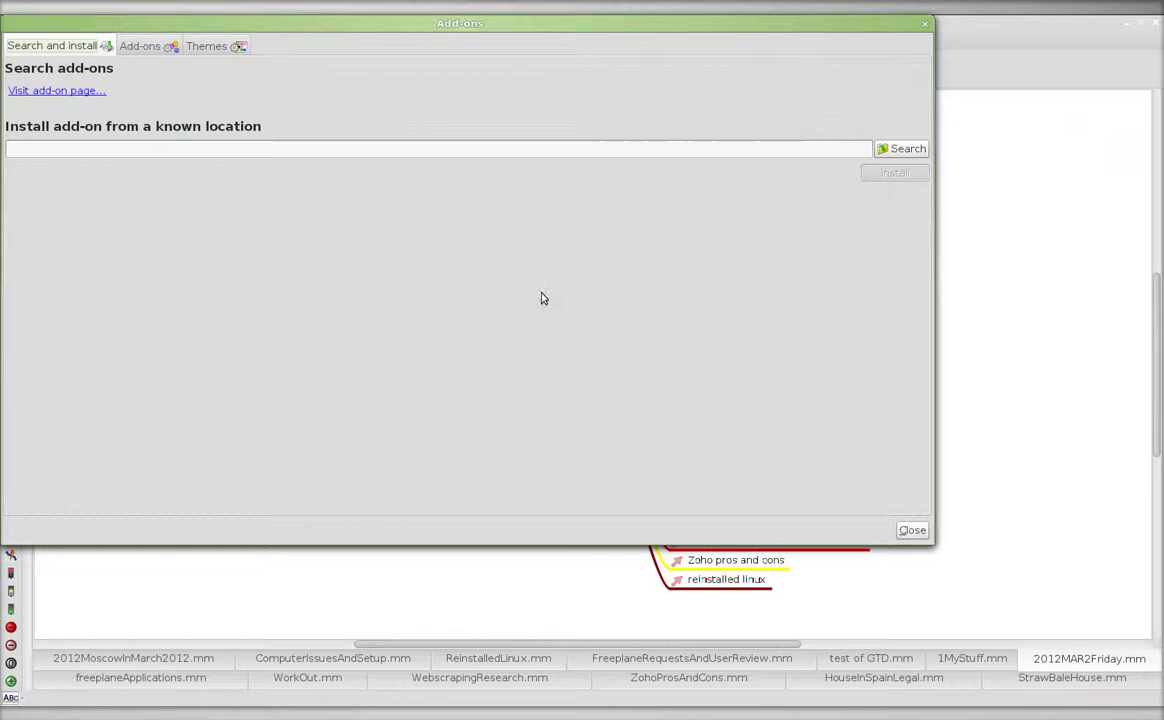
{"action": "key", "text": "alt+Tab"}
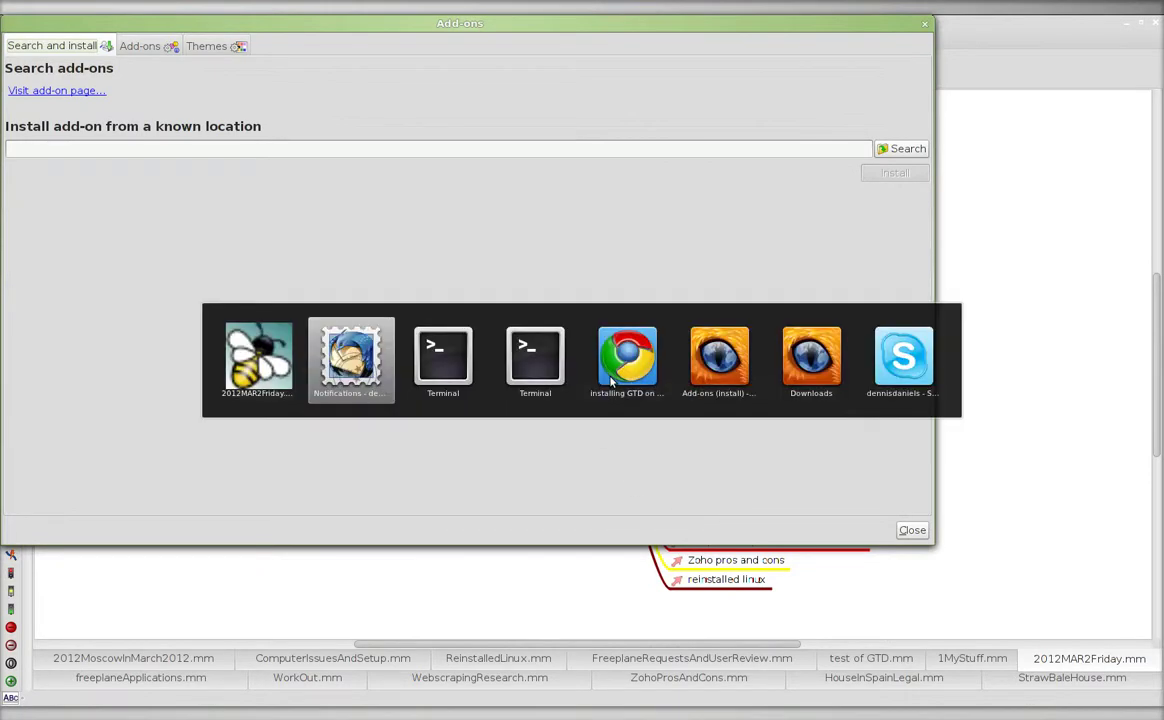
{"action": "key", "text": "alt+Tab"}
{"action": "key", "text": "alt+Tab"}
{"action": "key", "text": "alt+Tab"}
{"action": "key", "text": "alt+Tab"}
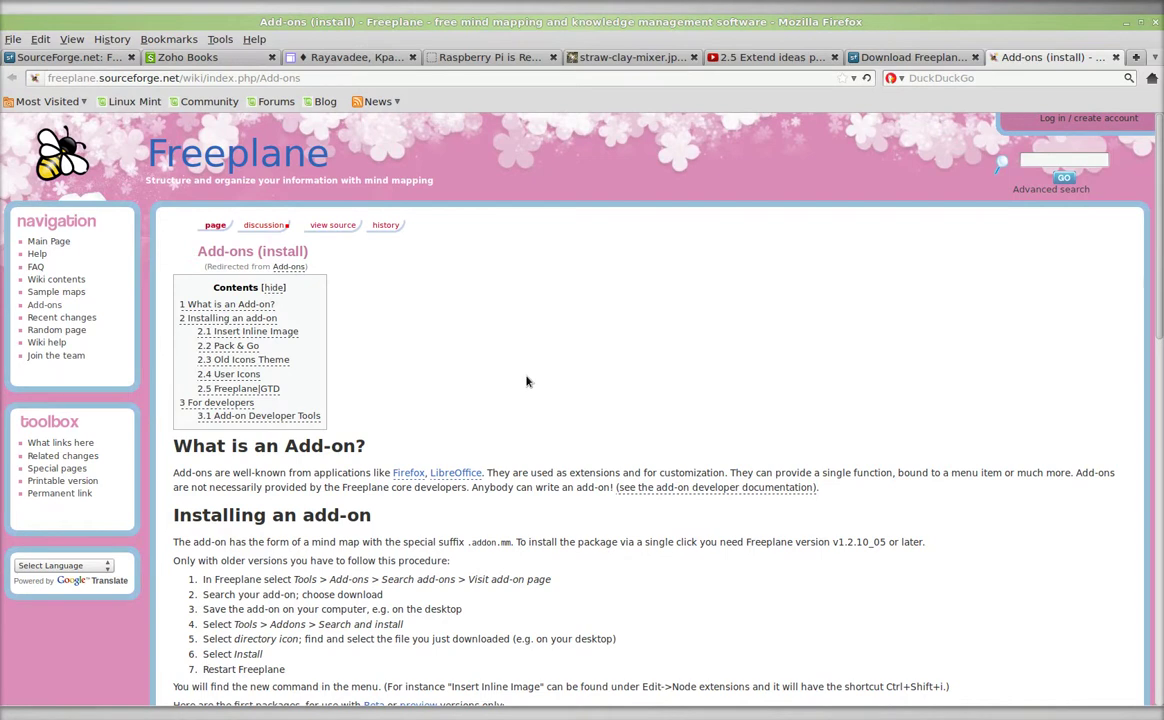
Step: Open the Freeplane|GTD SourceForge project page and download freeplaneGTD-v0.8.1.addon.mm
{"action": "left_click", "coordinate": [890, 60]}
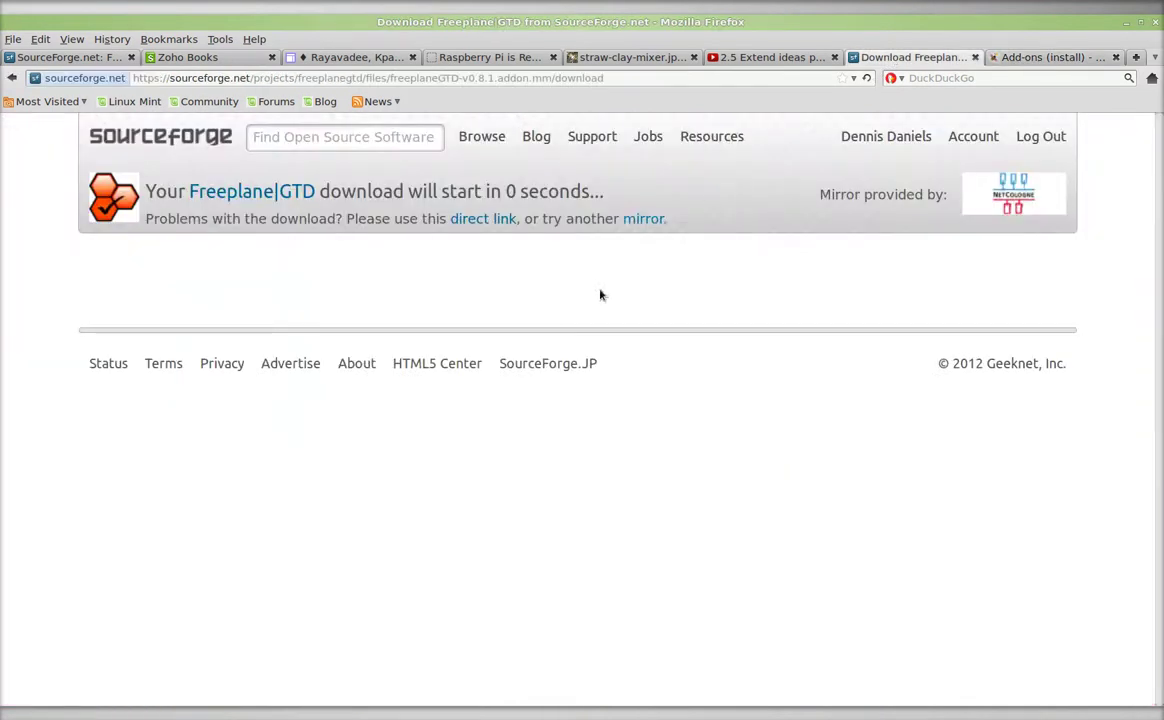
{"action": "left_click", "coordinate": [283, 193]}
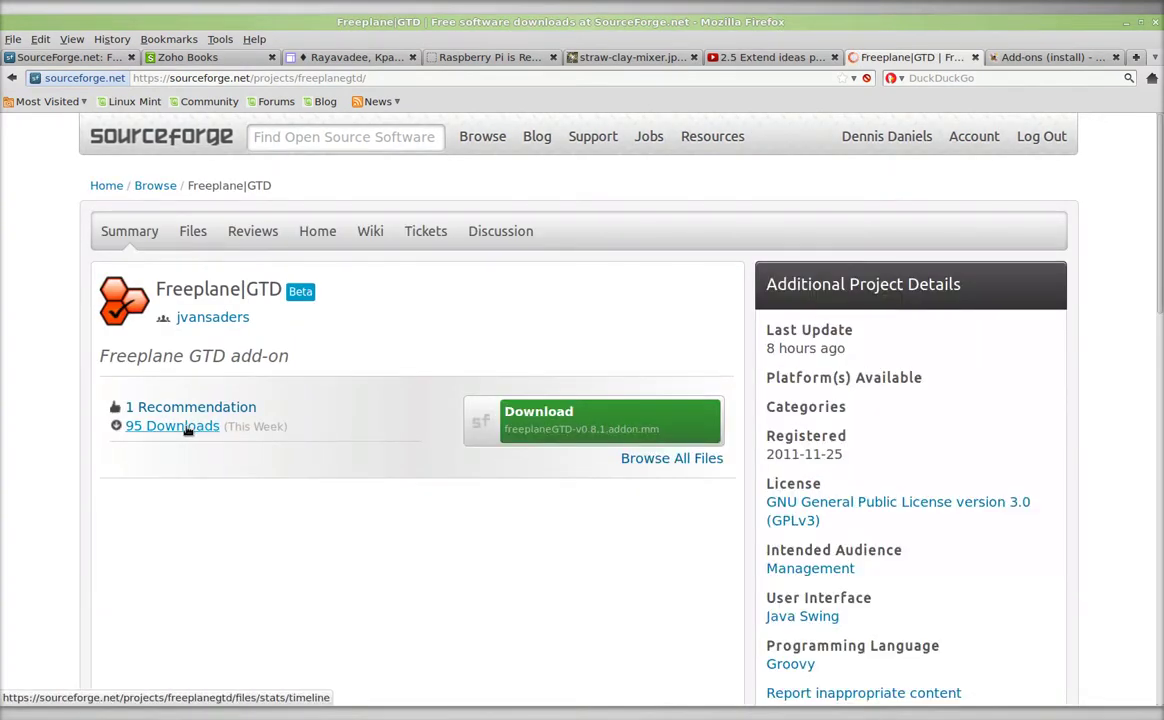
{"action": "left_click", "coordinate": [561, 429]}
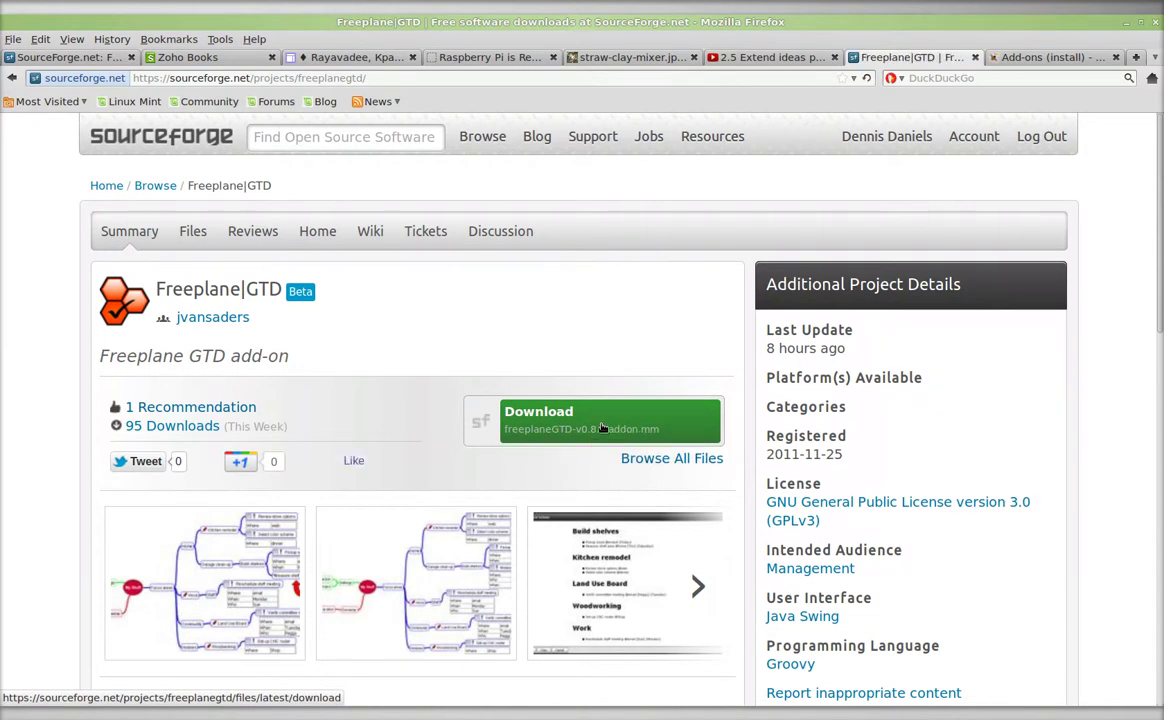
{"action": "left_click", "coordinate": [601, 428]}
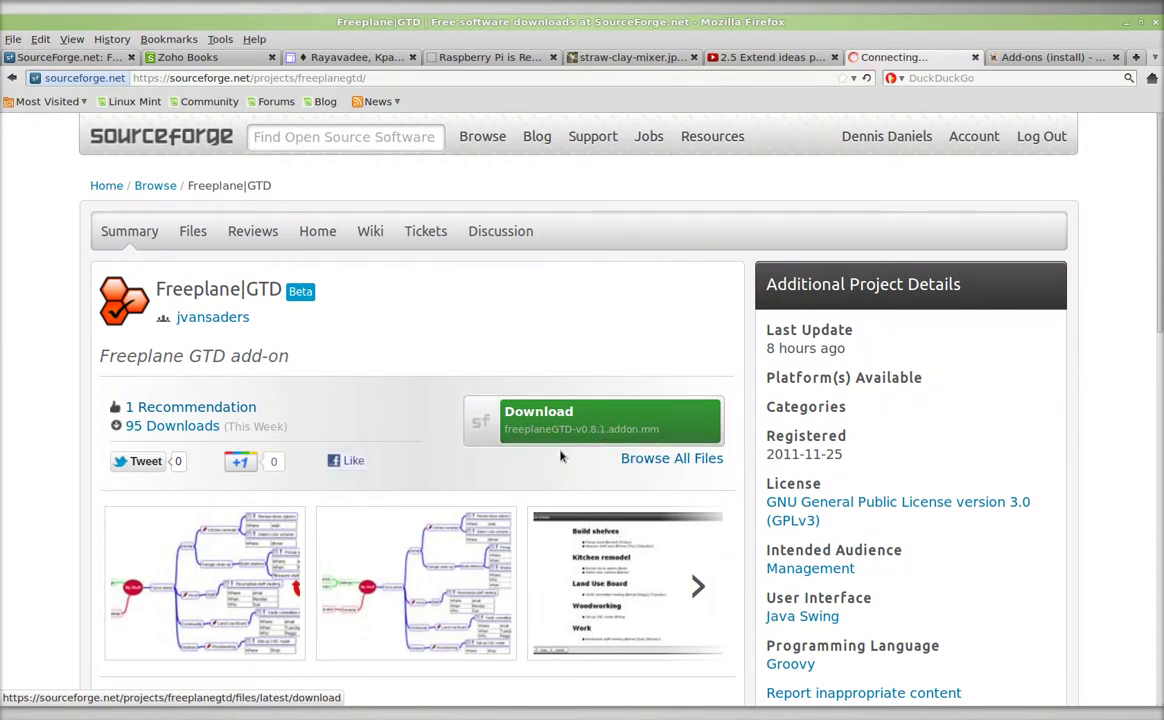
{"action": "key", "text": "alt+Tab"}
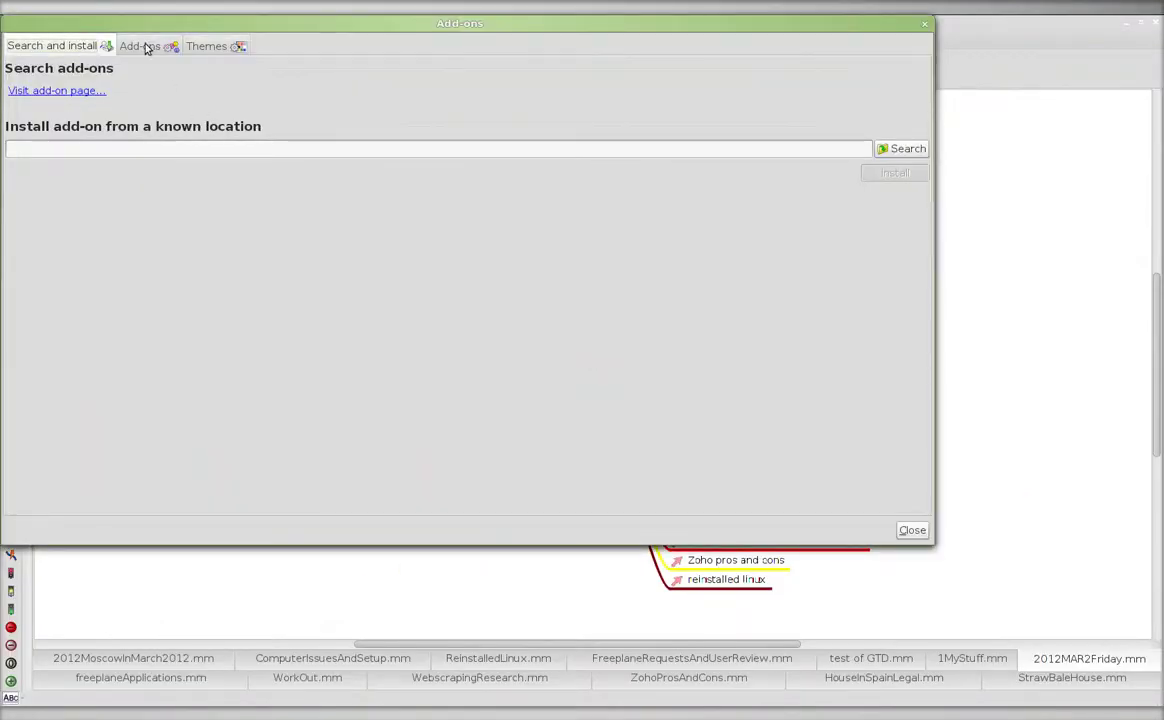
Step: On Search and install, browse to Downloads and select freeplaneGTD-v0.8.1.addon.mm as the install file
{"action": "left_click", "coordinate": [143, 47]}
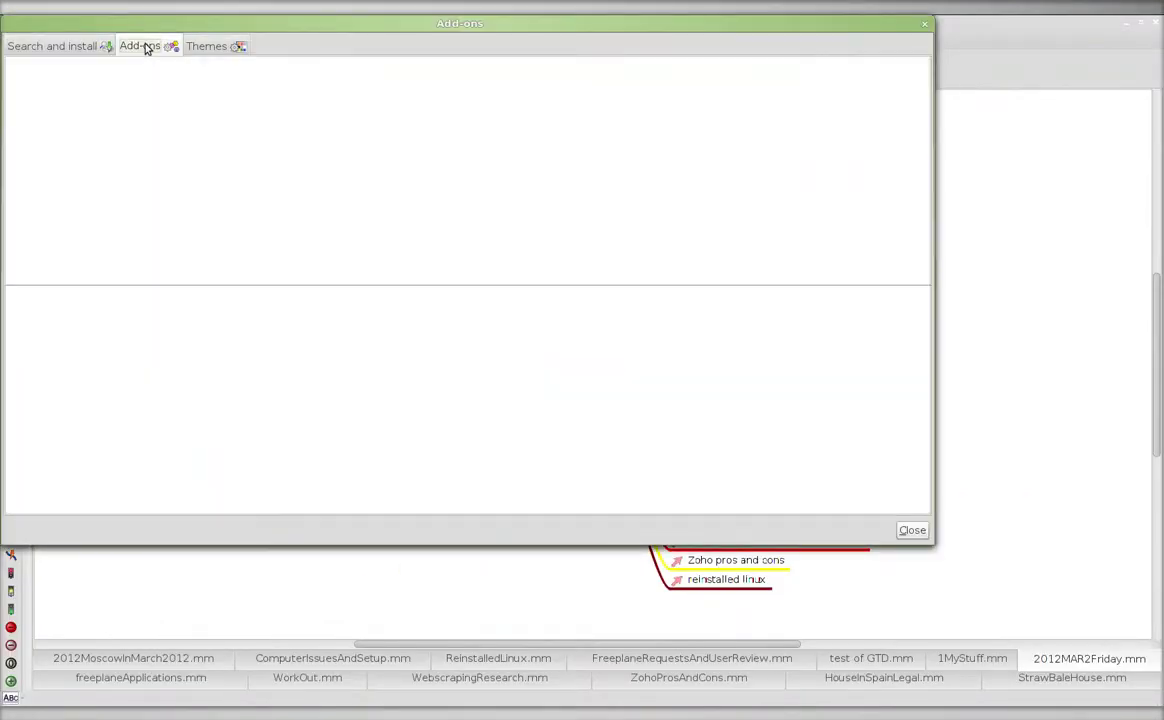
{"action": "left_click", "coordinate": [52, 46]}
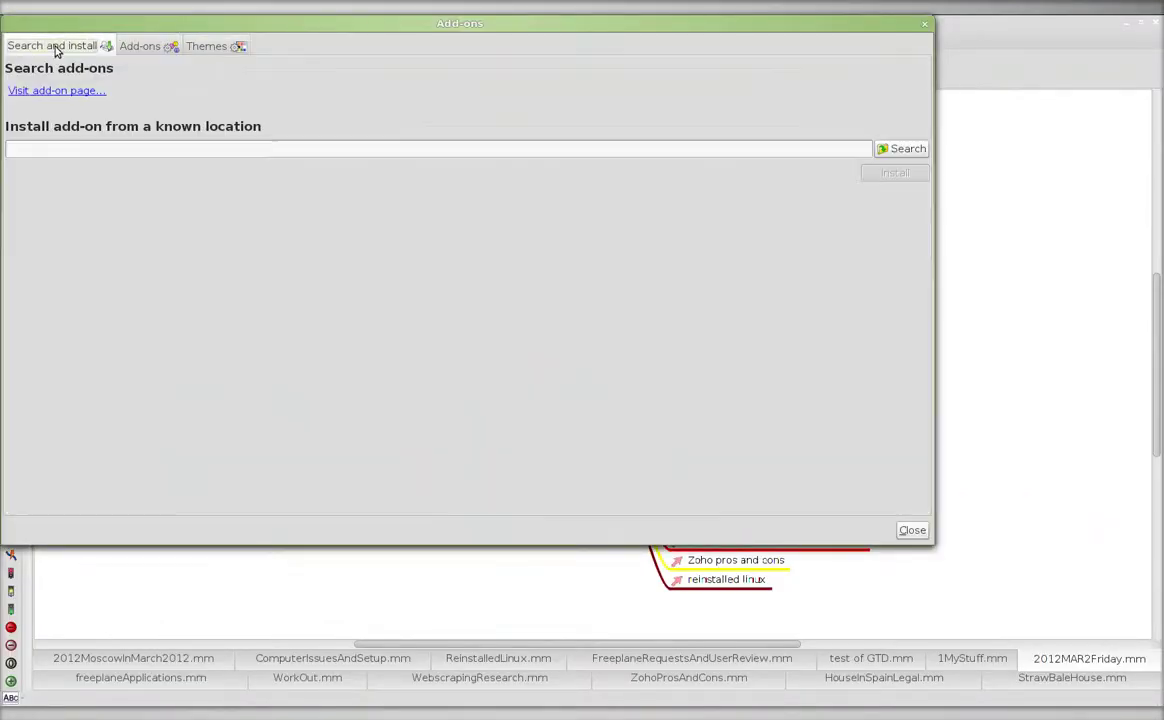
{"action": "left_click", "coordinate": [900, 149]}
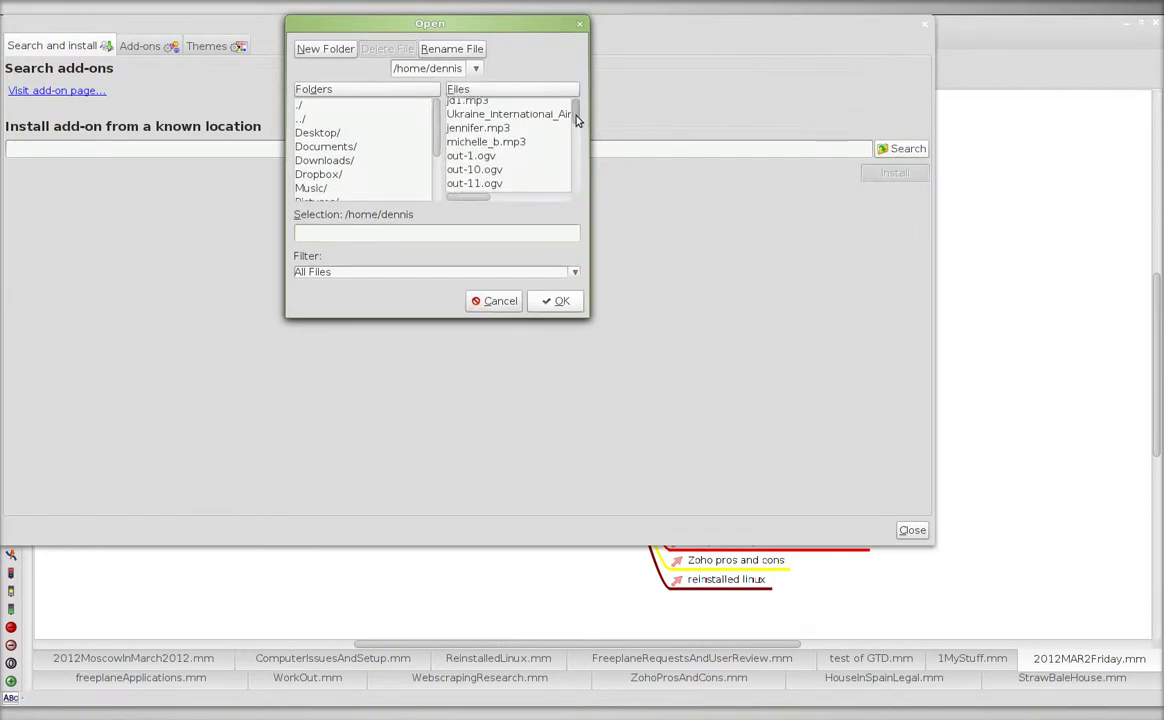
{"action": "scroll", "coordinate": [574, 117], "scroll_direction": "down", "scroll_amount": 1}
{"action": "double_click", "coordinate": [323, 160]}
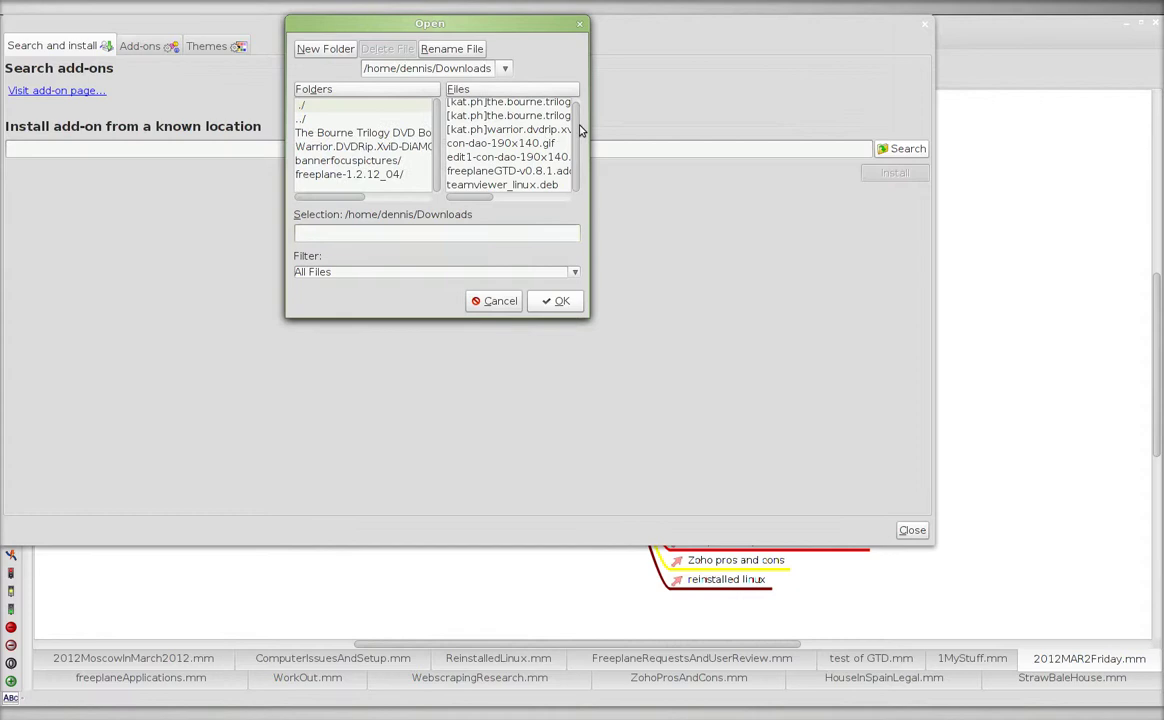
{"action": "left_click", "coordinate": [515, 171]}
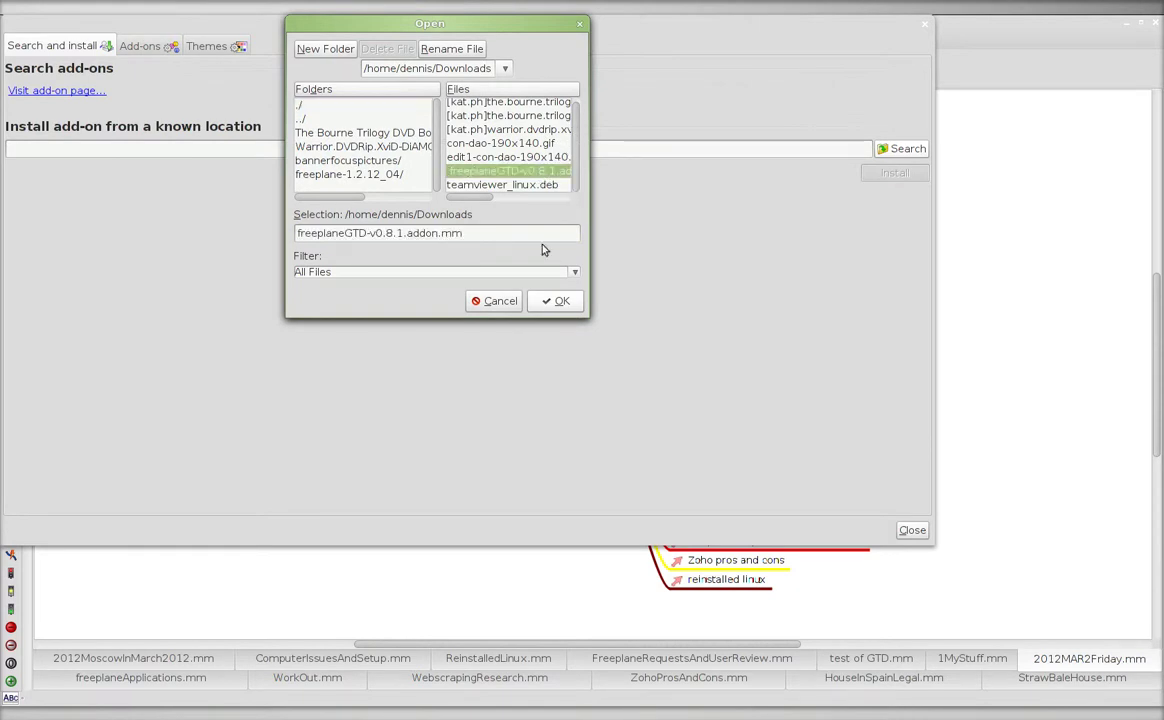
{"action": "left_click", "coordinate": [552, 301]}
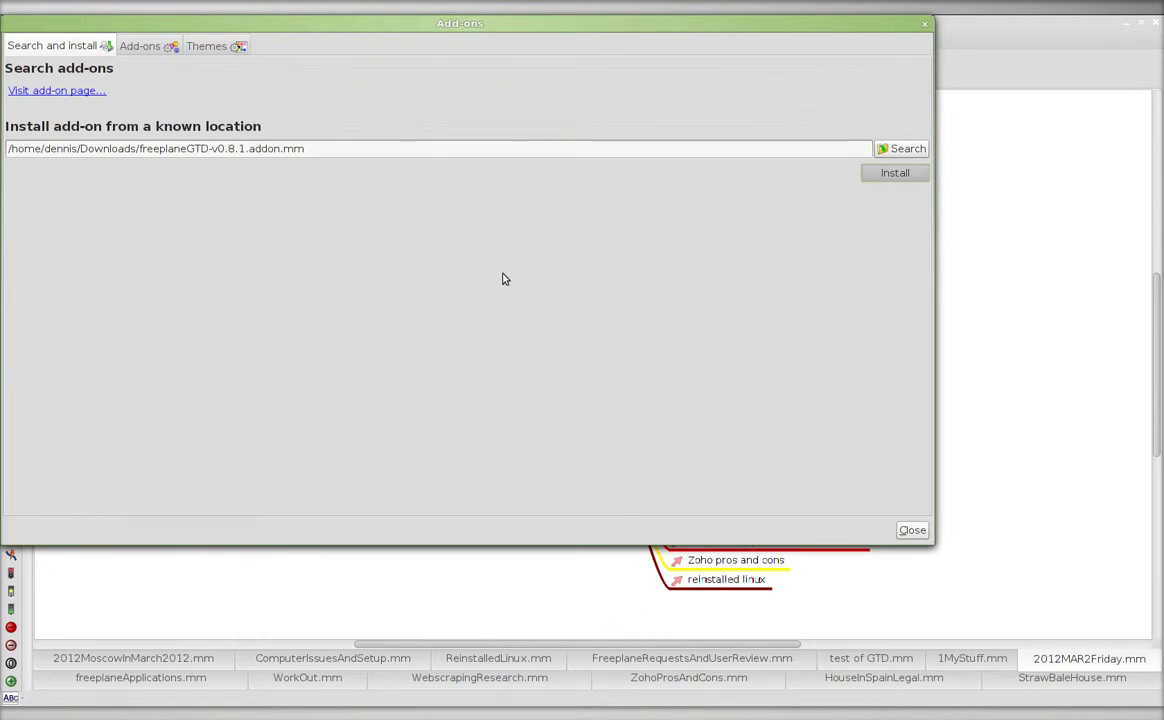
Step: Install the FreeplaneGTD 0.8.1 add-on, accept its licence, and close the add-ons manager
{"action": "left_click_drag", "start_coordinate": [661, 361], "coordinate": [448, 175]}
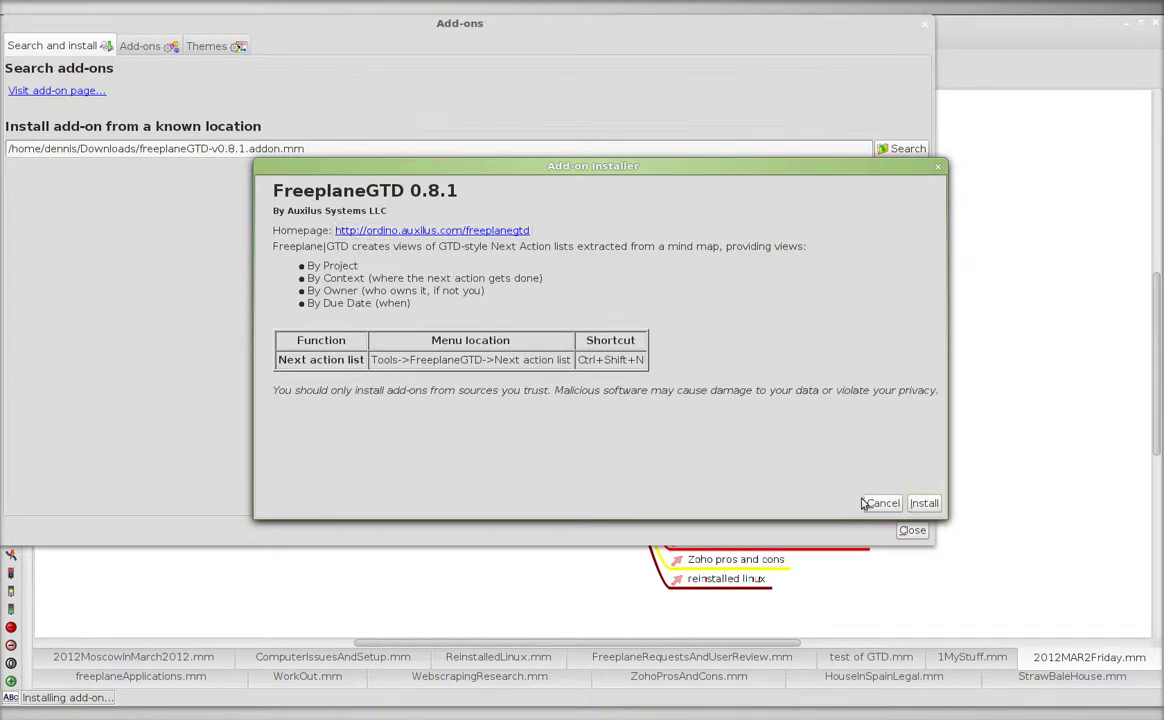
{"action": "left_click", "coordinate": [922, 503]}
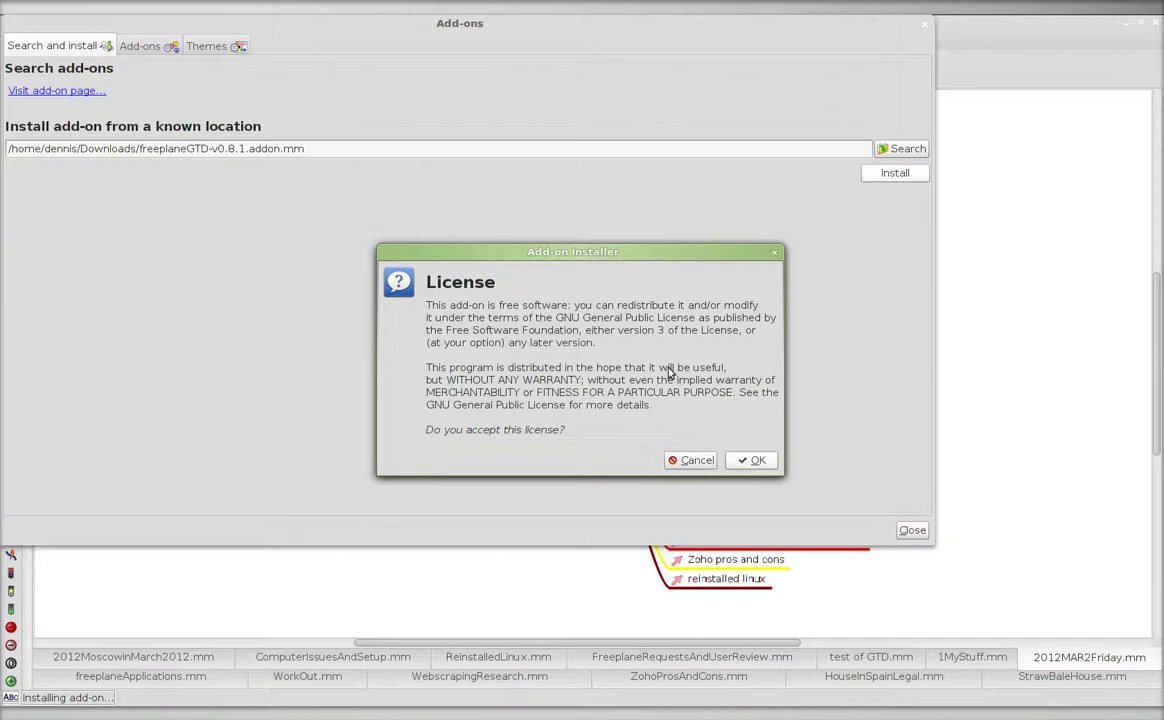
{"action": "left_click", "coordinate": [750, 460]}
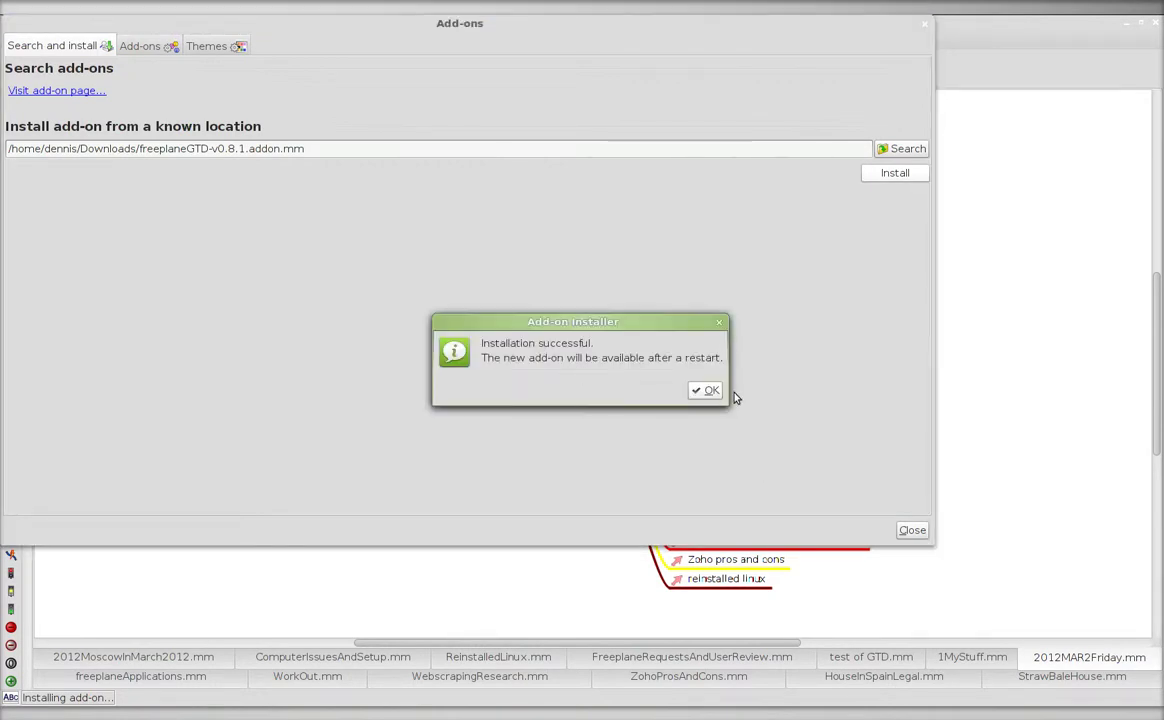
{"action": "left_click", "coordinate": [708, 391]}
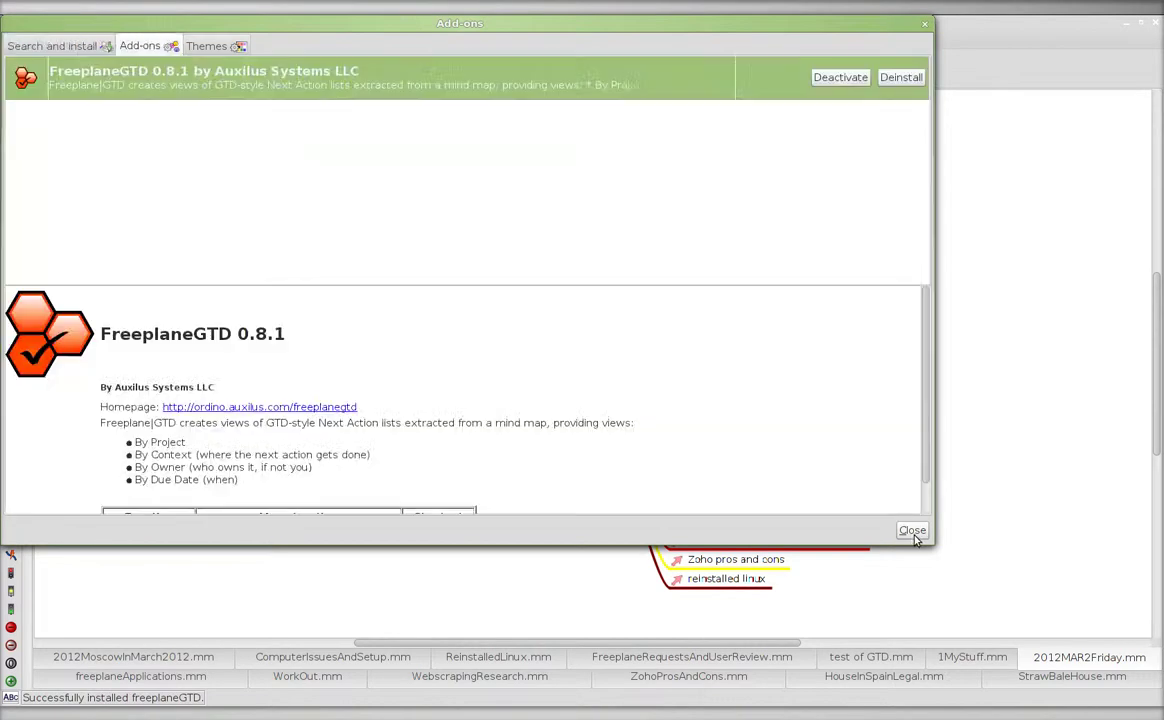
{"action": "left_click", "coordinate": [911, 529]}
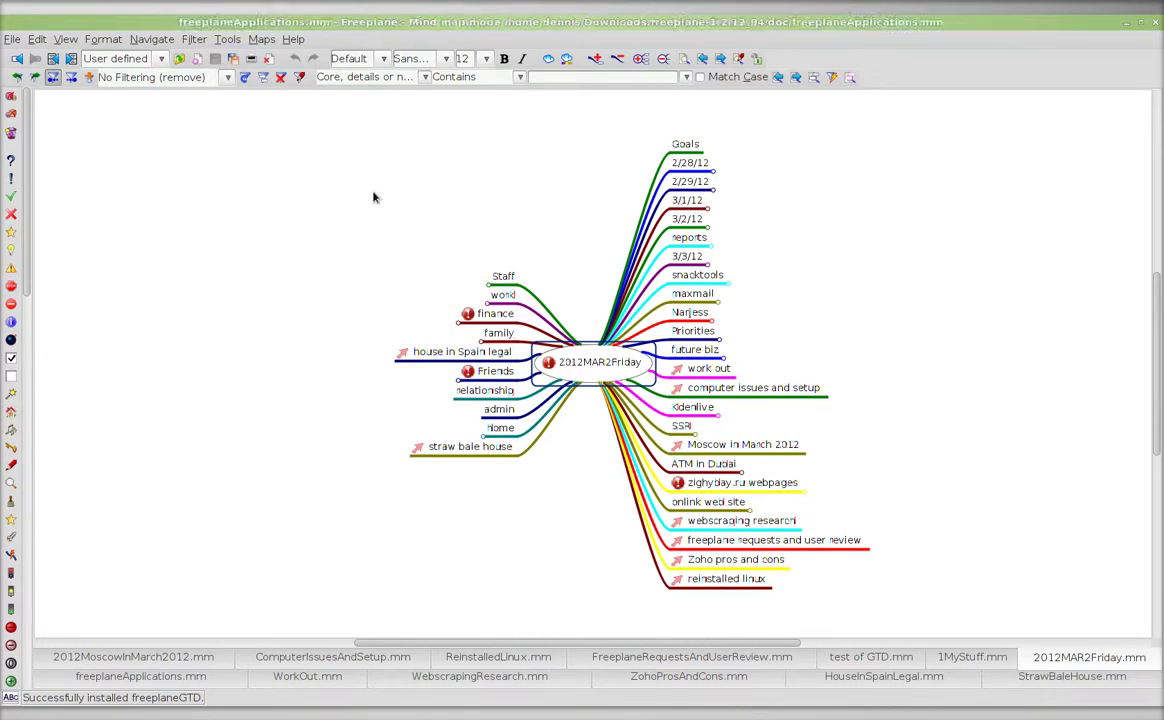
Step: Relaunch Freeplane by running ./freeplane.sh in the ~/Downloads/freeplane-1.2.12_04 terminal
{"action": "key", "text": "alt+Tab"}
{"action": "key", "text": "alt+Tab"}
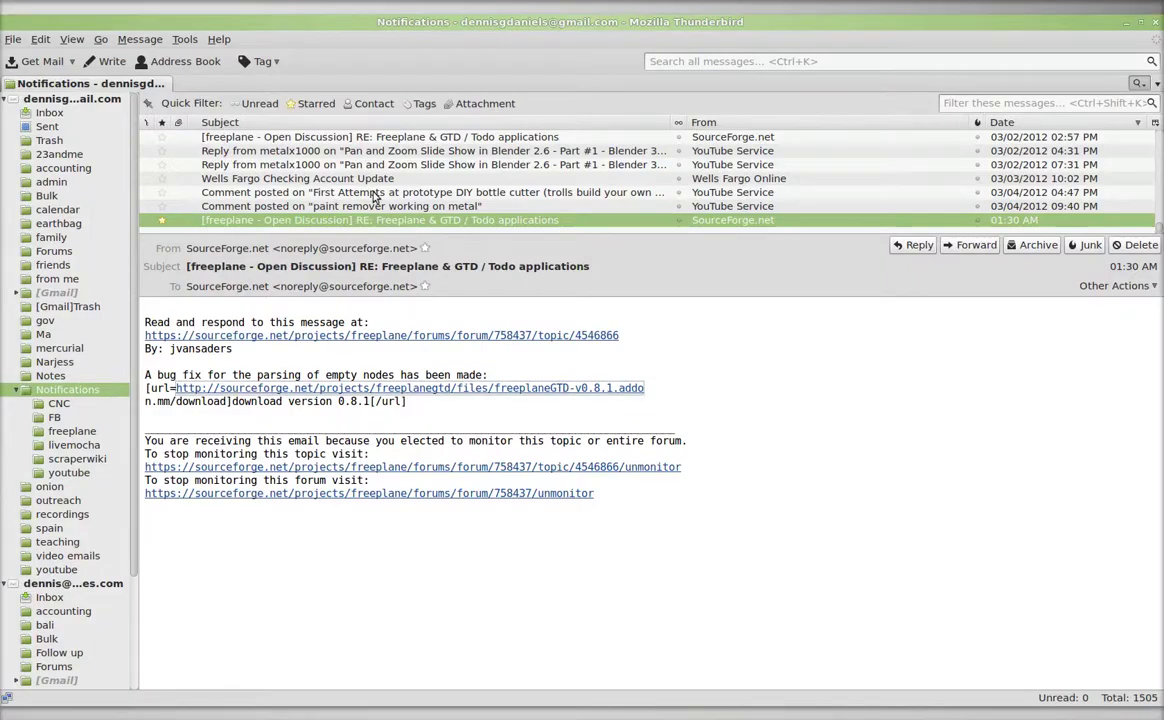
{"action": "key", "text": "alt+Tab"}
{"action": "key", "text": "alt+Tab"}
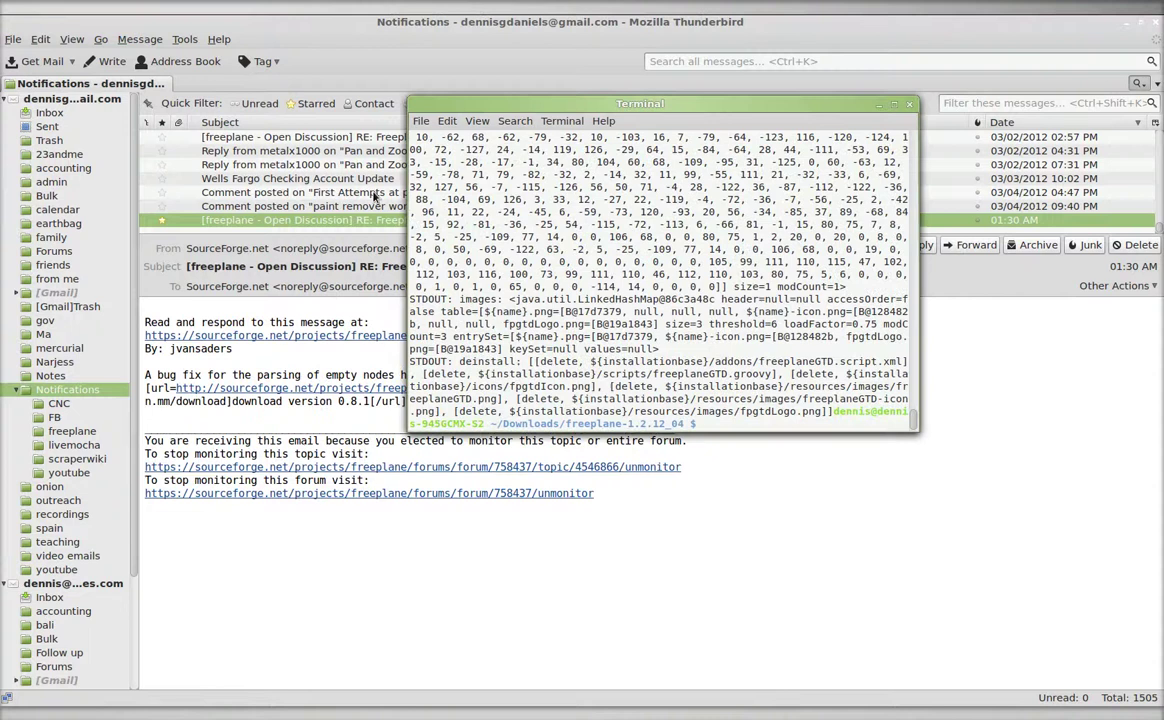
{"action": "type", "text": "./freeplane.sh"}
{"action": "left_click_drag", "start_coordinate": [455, 299], "coordinate": [776, 411]}
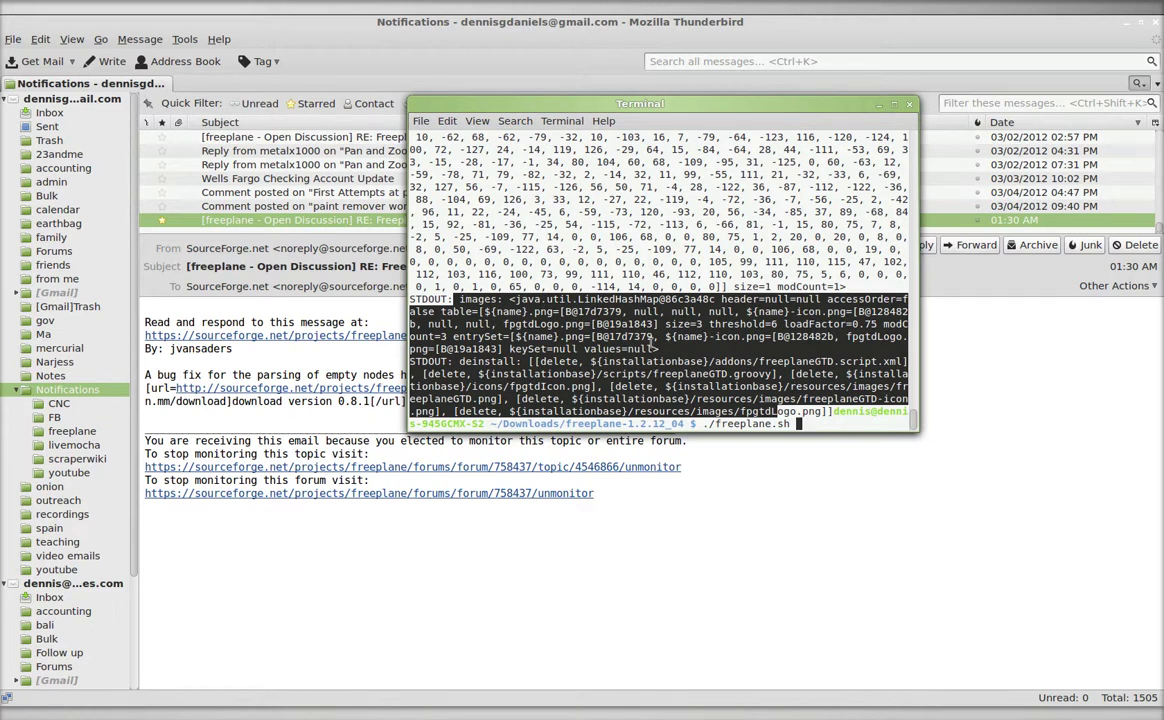
{"action": "key", "text": "Return"}
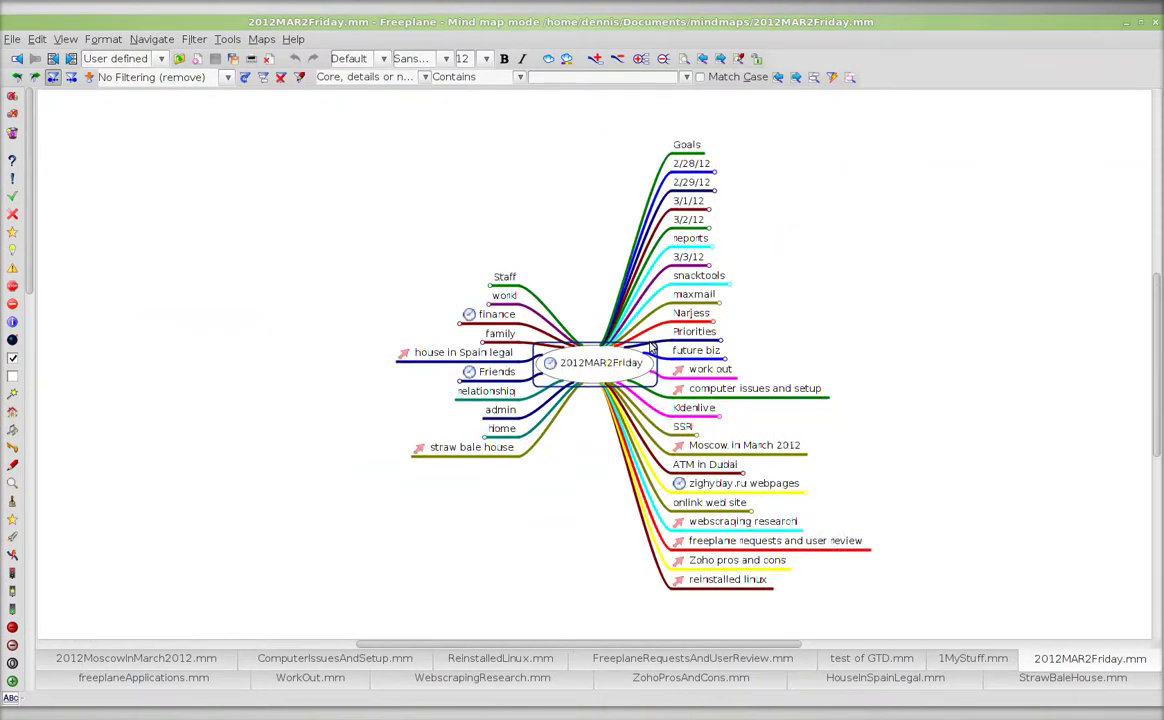
Step: Switch to the 1MyStuff map and select the 'more work' node
{"action": "left_click", "coordinate": [227, 41]}
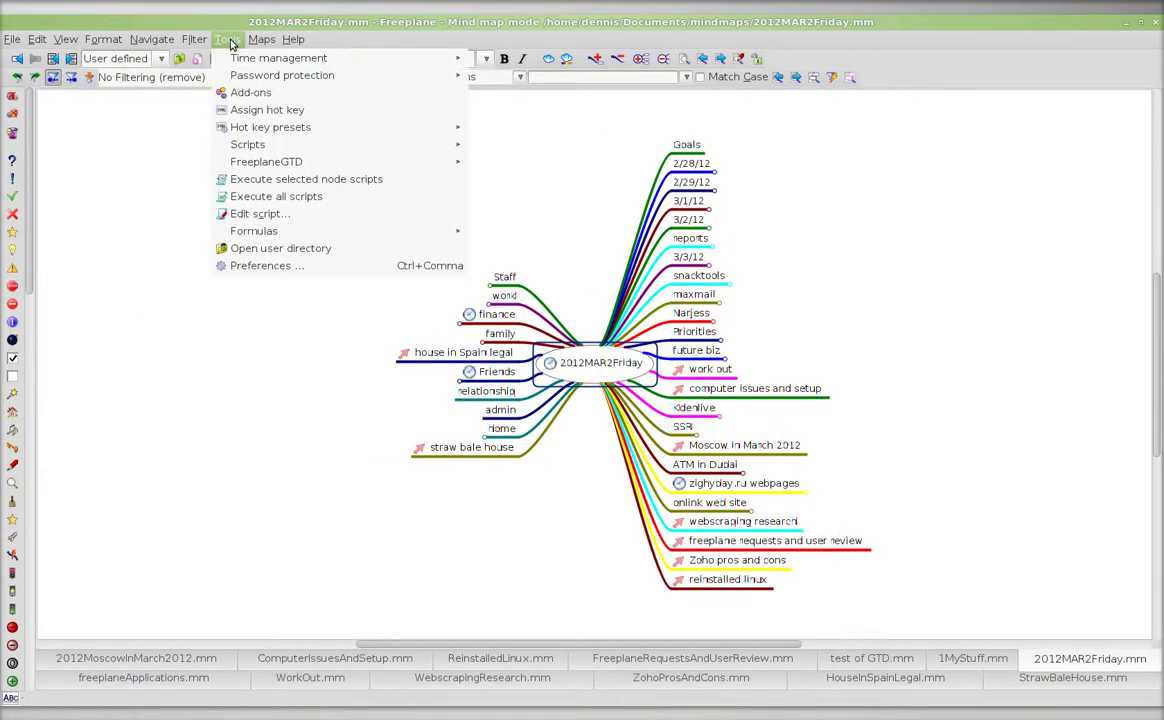
{"action": "left_click", "coordinate": [885, 653]}
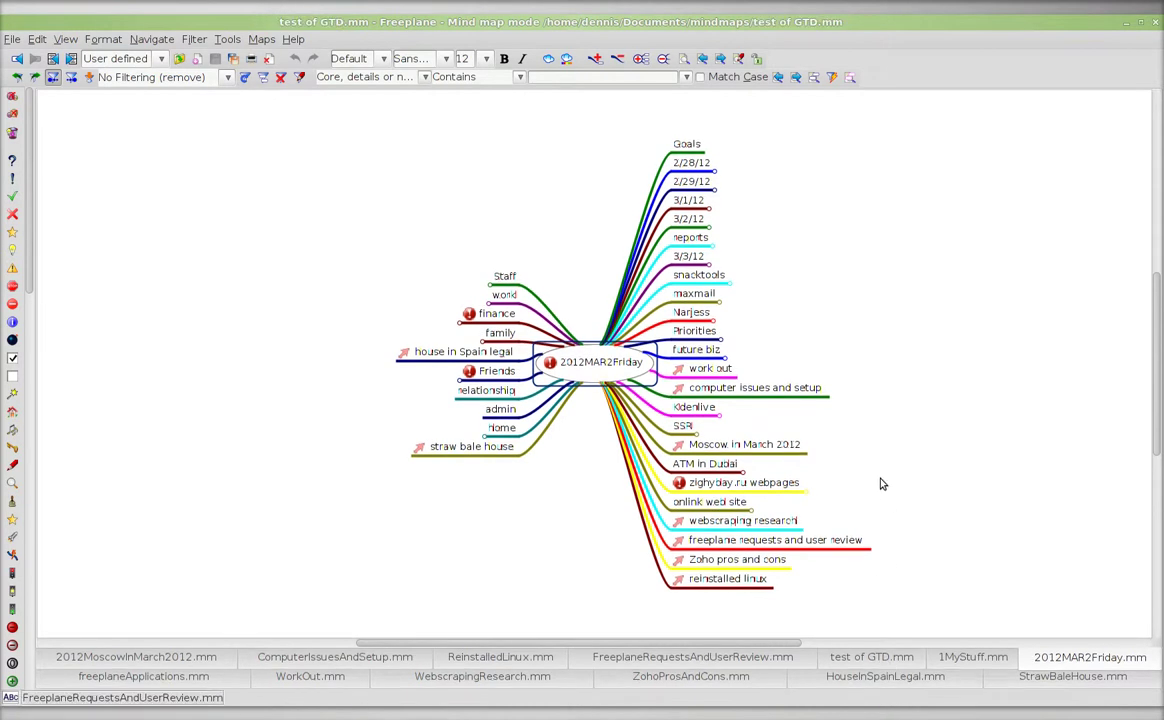
{"action": "left_click", "coordinate": [968, 657]}
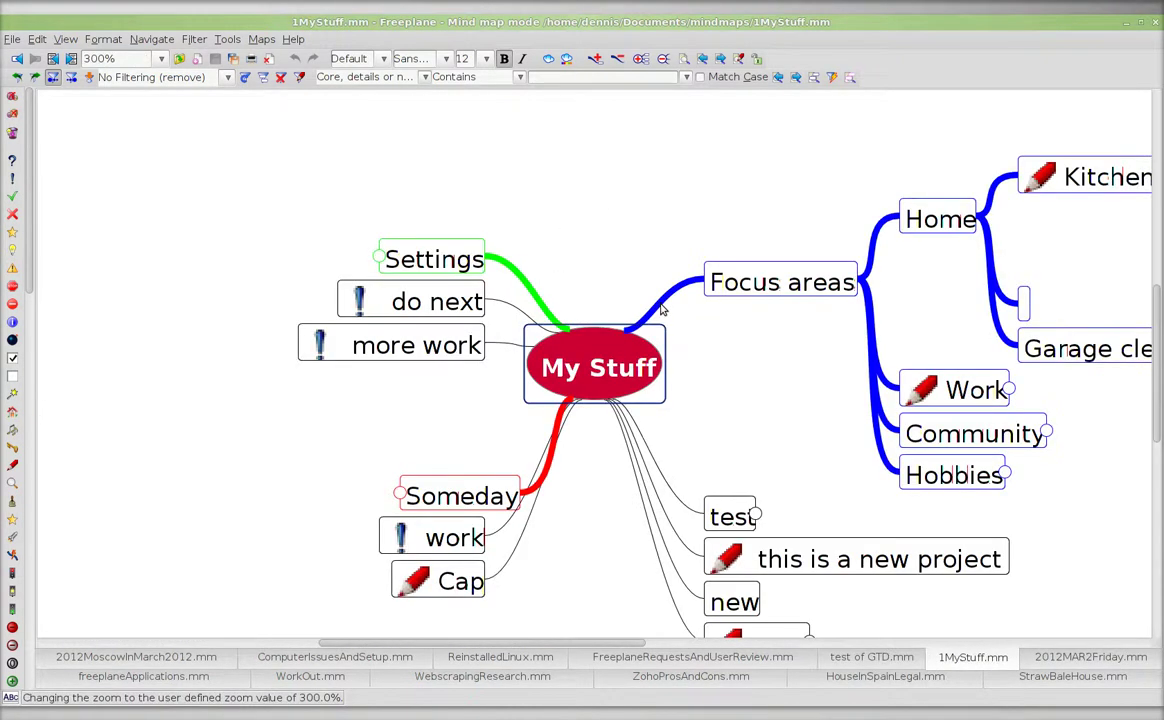
{"action": "key", "text": "Left"}
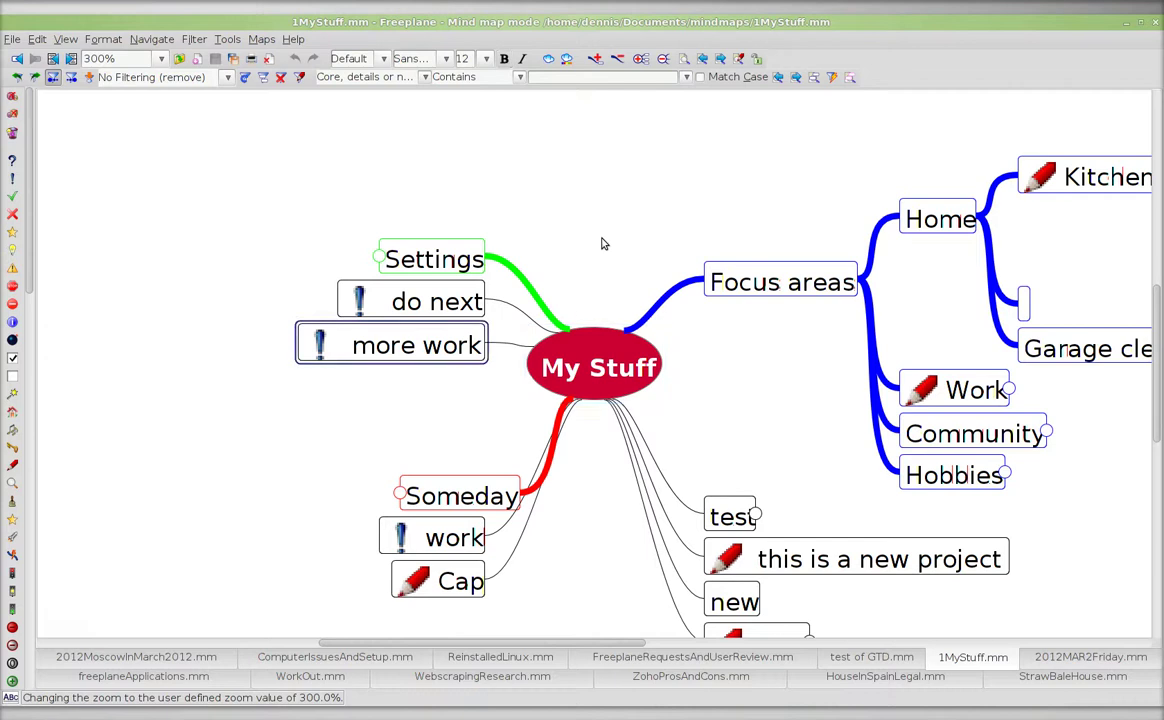
Step: Add sibling nodes 'new work' and 'new project' below 'more work'
{"action": "key", "text": "Return"}
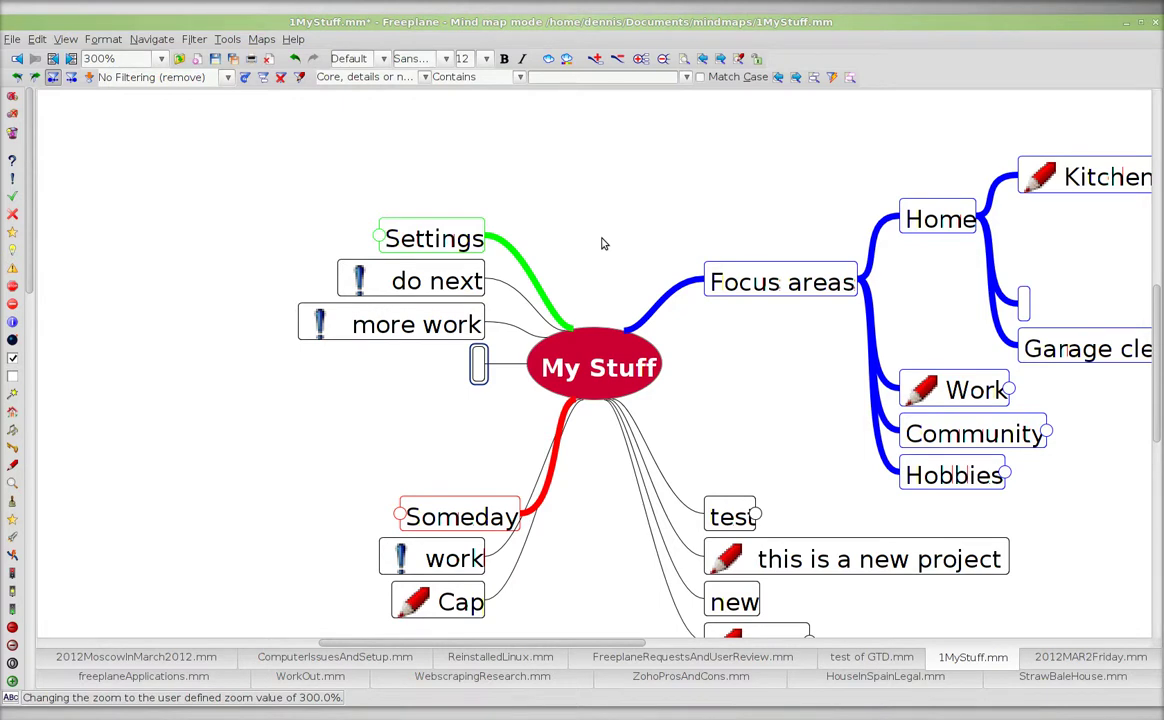
{"action": "type", "text": "ne"}
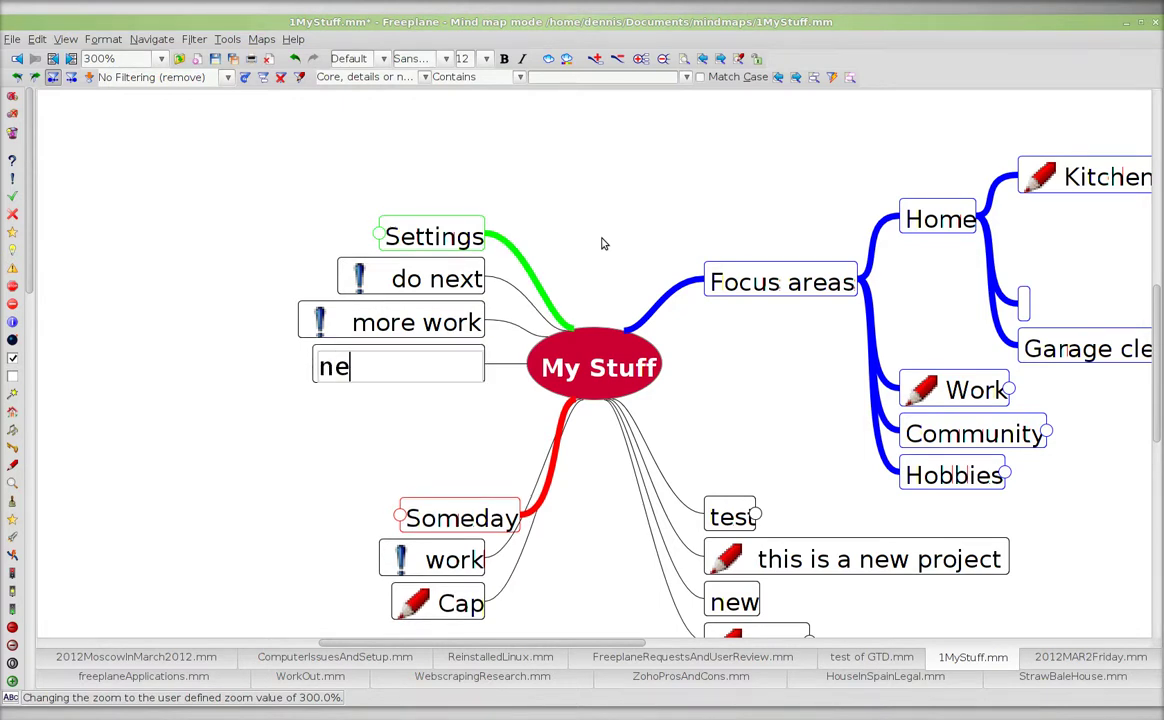
{"action": "type", "text": "w work"}
{"action": "key", "text": "Return"}
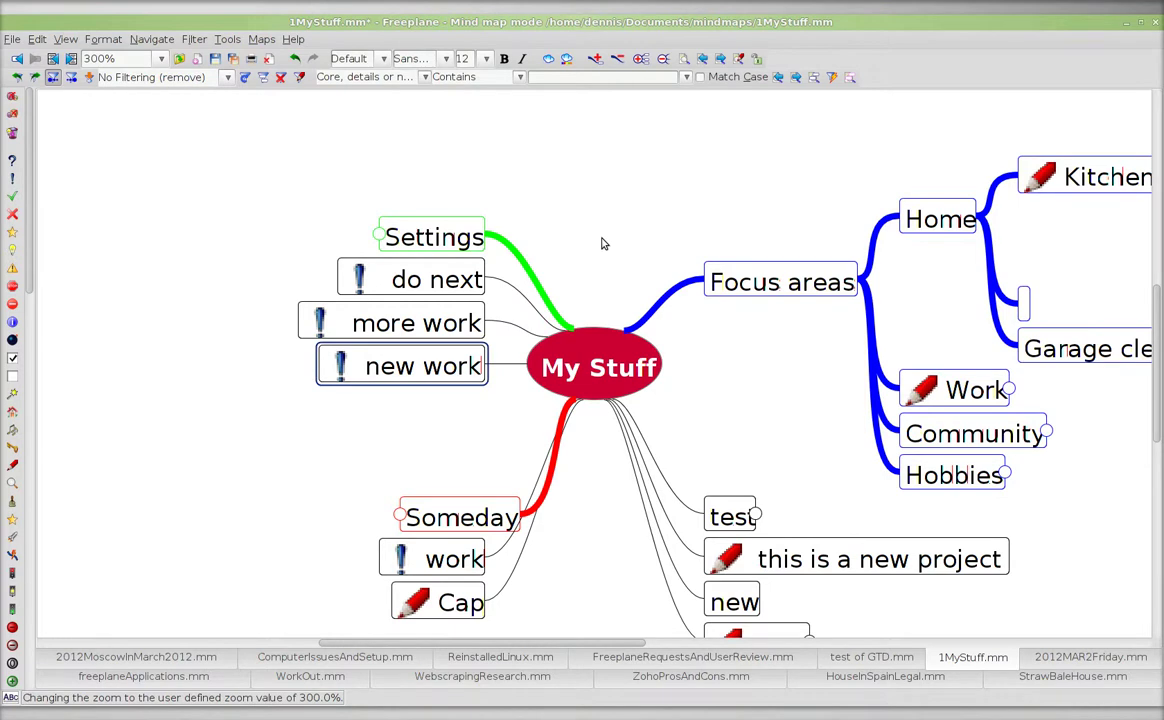
{"action": "key", "text": "Return"}
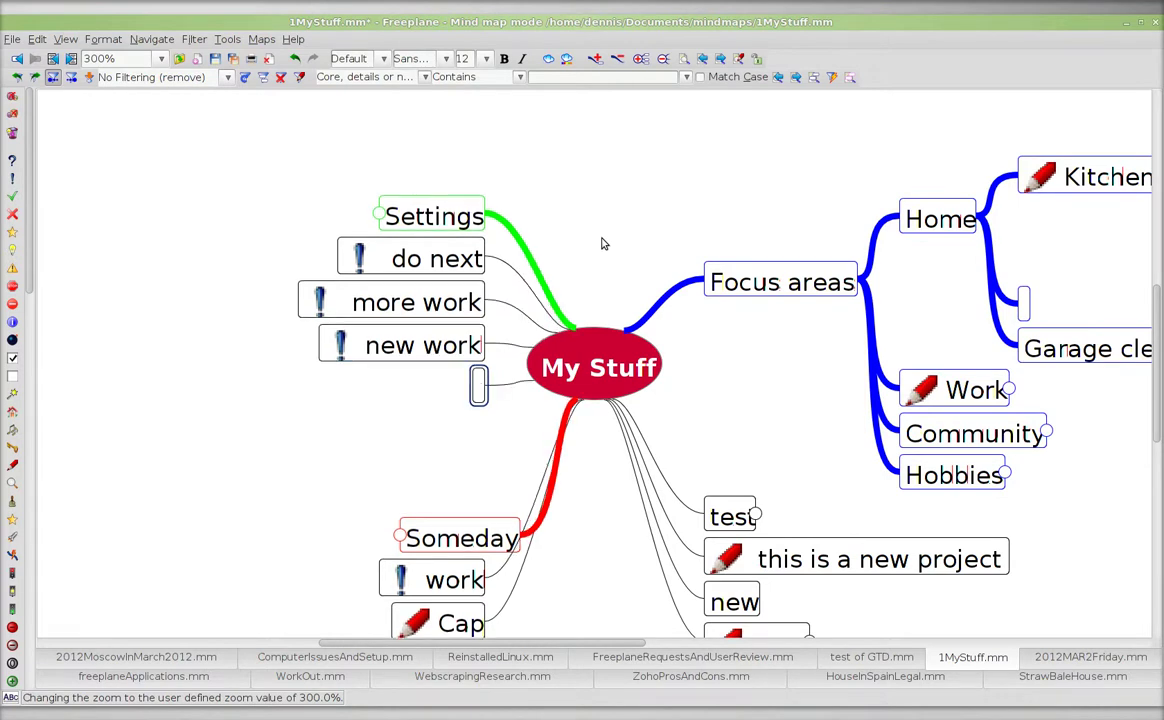
{"action": "type", "text": "ne"}
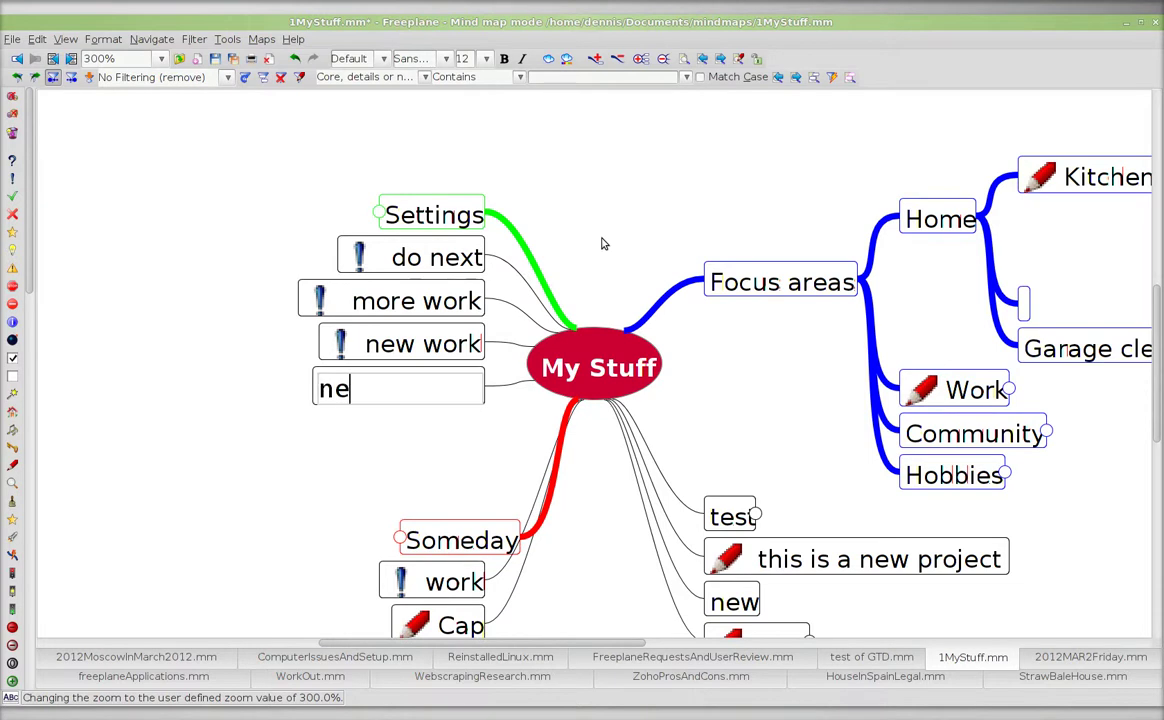
{"action": "type", "text": "w projec"}
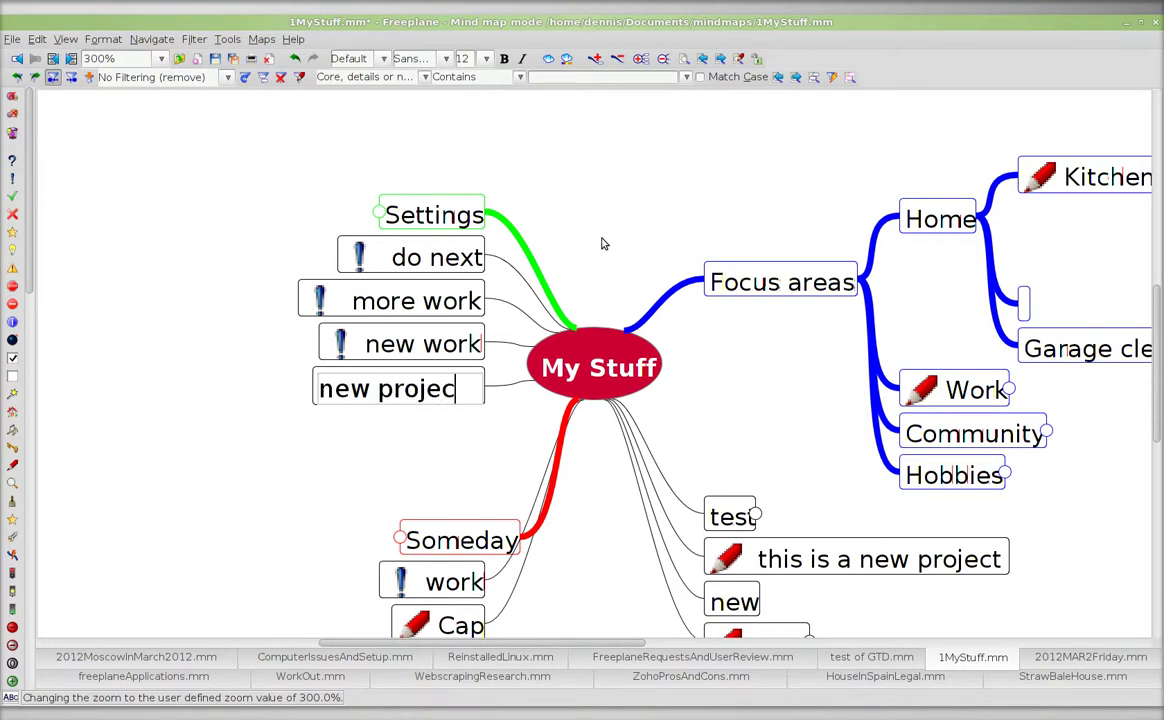
{"action": "type", "text": "t"}
{"action": "key", "text": "Return"}
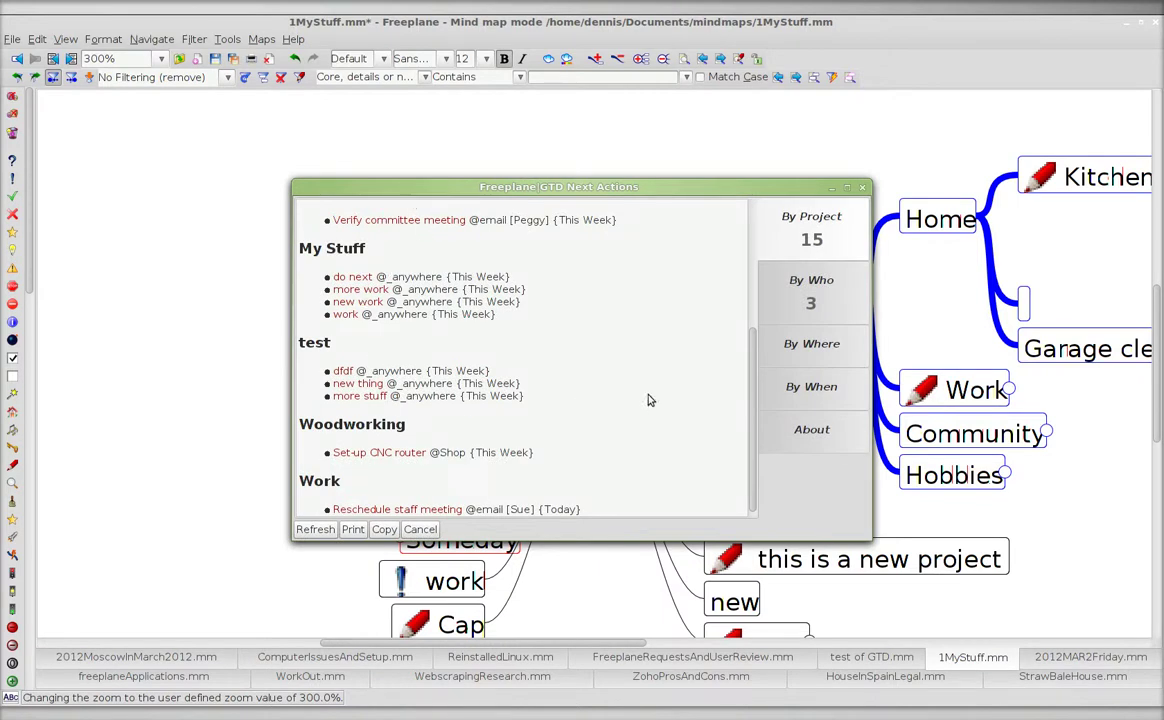
Step: Scroll through the GTD Next Actions list to find 'new work' under My Stuff
{"action": "scroll", "coordinate": [647, 400], "scroll_direction": "up", "scroll_amount": 1}
{"action": "scroll", "coordinate": [647, 400], "scroll_direction": "up", "scroll_amount": 1}
{"action": "scroll", "coordinate": [647, 400], "scroll_direction": "up", "scroll_amount": 1}
{"action": "scroll", "coordinate": [647, 400], "scroll_direction": "up", "scroll_amount": 1}
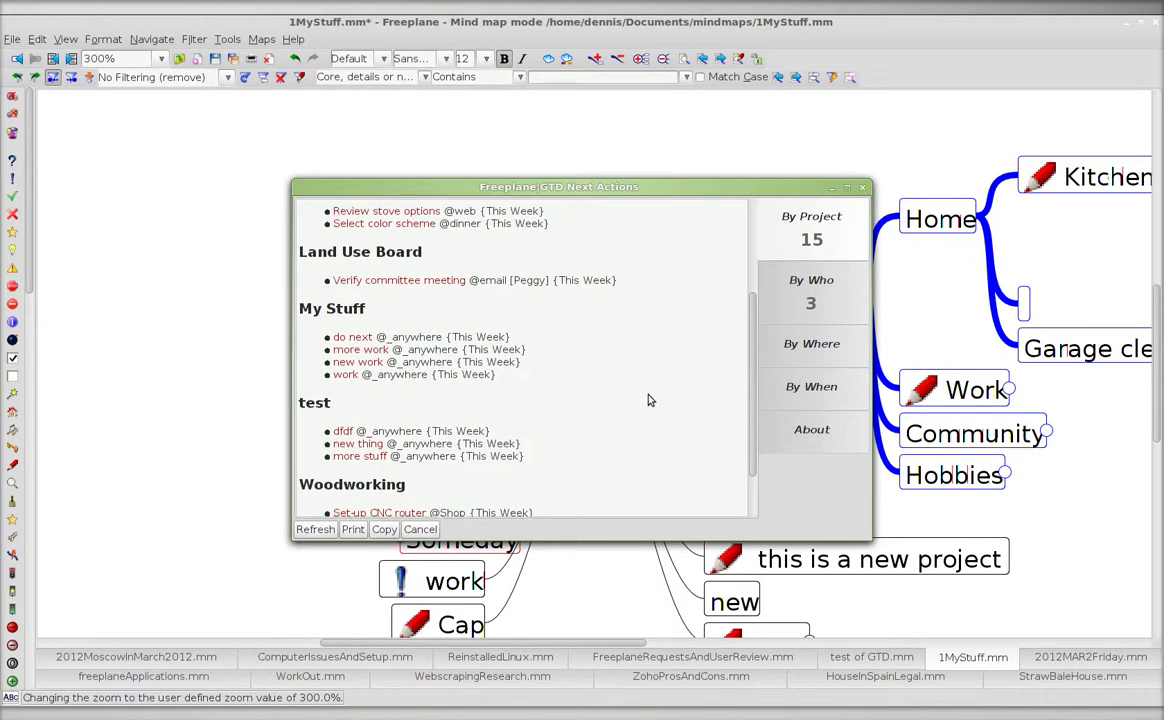
{"action": "scroll", "coordinate": [647, 400], "scroll_direction": "up", "scroll_amount": 1}
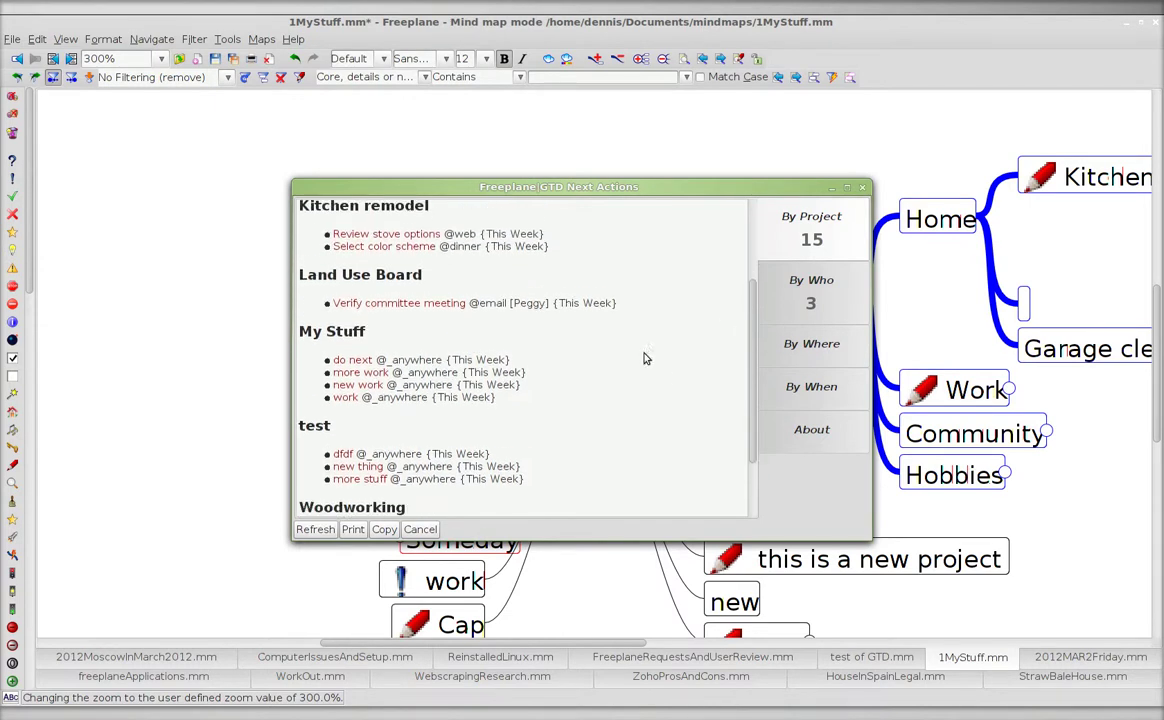
{"action": "scroll", "coordinate": [630, 415], "scroll_direction": "down", "scroll_amount": 2}
{"action": "scroll", "coordinate": [627, 427], "scroll_direction": "down", "scroll_amount": 1}
{"action": "scroll", "coordinate": [627, 425], "scroll_direction": "down", "scroll_amount": 1}
{"action": "scroll", "coordinate": [627, 424], "scroll_direction": "down", "scroll_amount": 1}
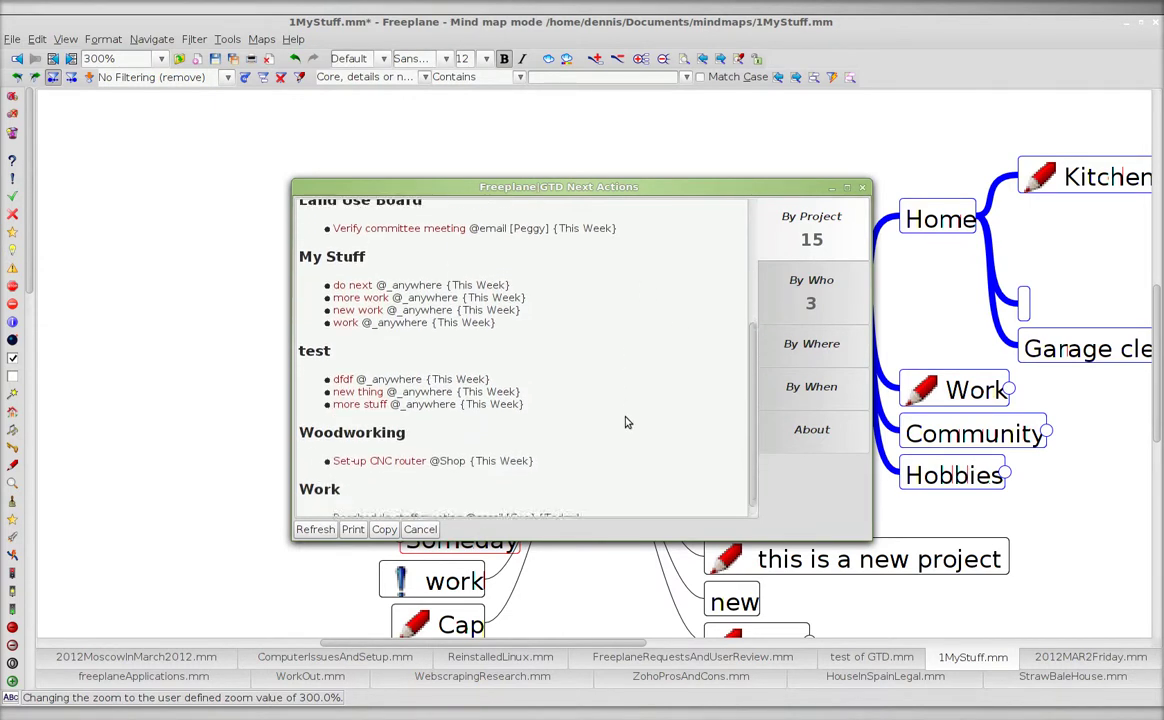
{"action": "scroll", "coordinate": [627, 423], "scroll_direction": "down", "scroll_amount": 1}
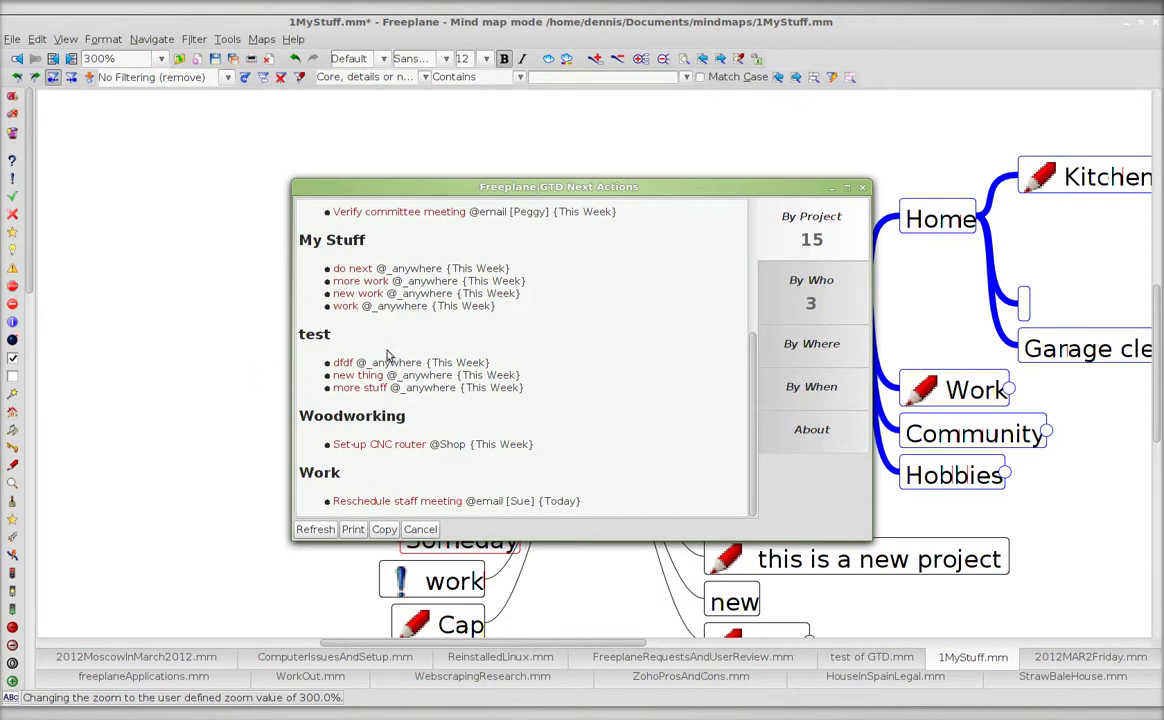
{"action": "scroll", "coordinate": [634, 385], "scroll_direction": "up", "scroll_amount": 1}
{"action": "scroll", "coordinate": [634, 385], "scroll_direction": "up", "scroll_amount": 2}
{"action": "scroll", "coordinate": [634, 385], "scroll_direction": "up", "scroll_amount": 2}
{"action": "scroll", "coordinate": [634, 385], "scroll_direction": "up", "scroll_amount": 2}
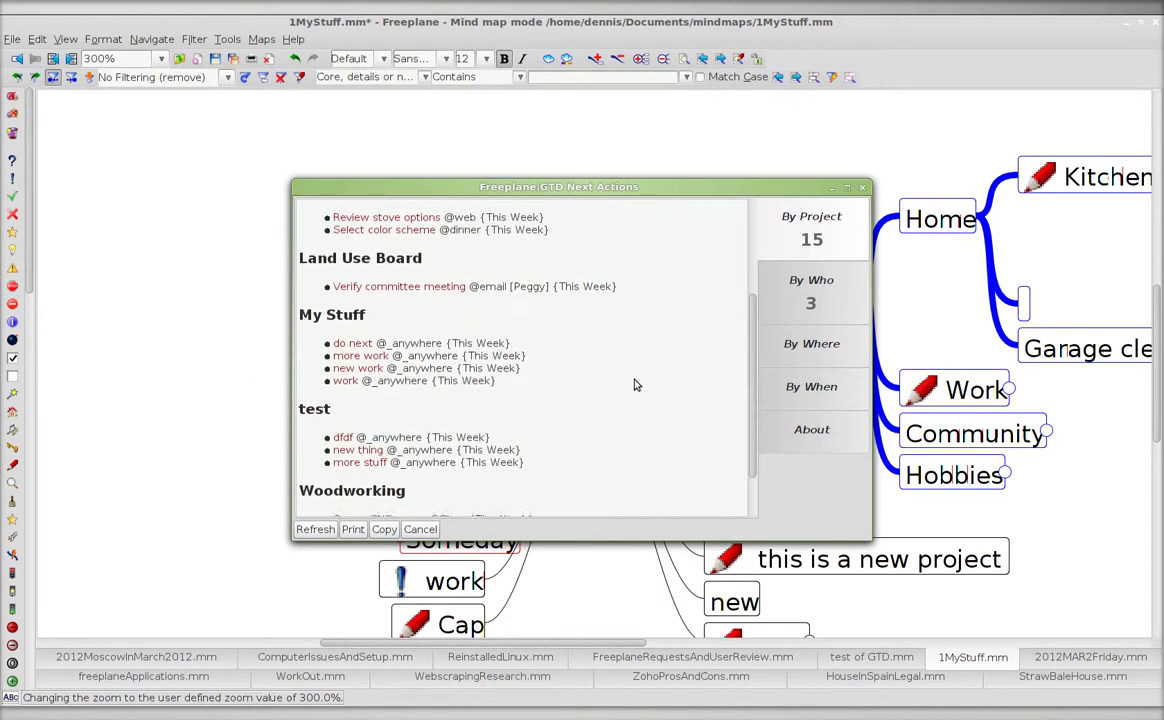
{"action": "scroll", "coordinate": [634, 385], "scroll_direction": "up", "scroll_amount": 2}
{"action": "scroll", "coordinate": [634, 385], "scroll_direction": "up", "scroll_amount": 2}
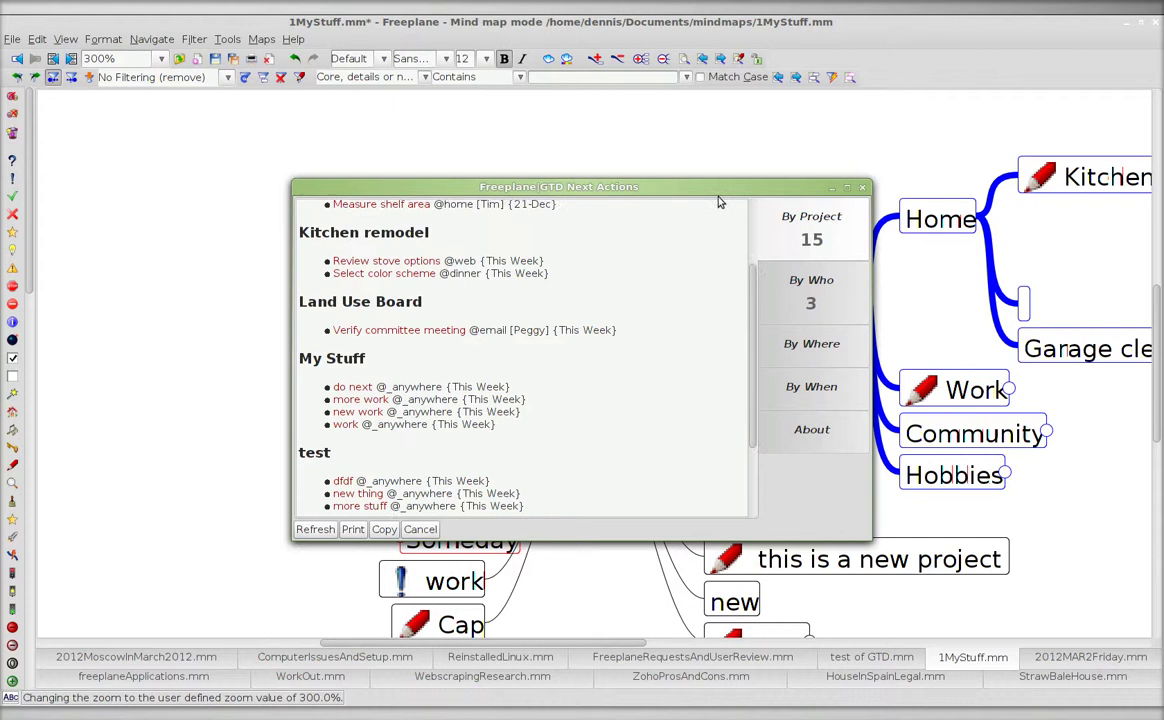
Step: Move the Next Actions window aside, then close it
{"action": "left_click_drag", "start_coordinate": [751, 312], "coordinate": [749, 229]}
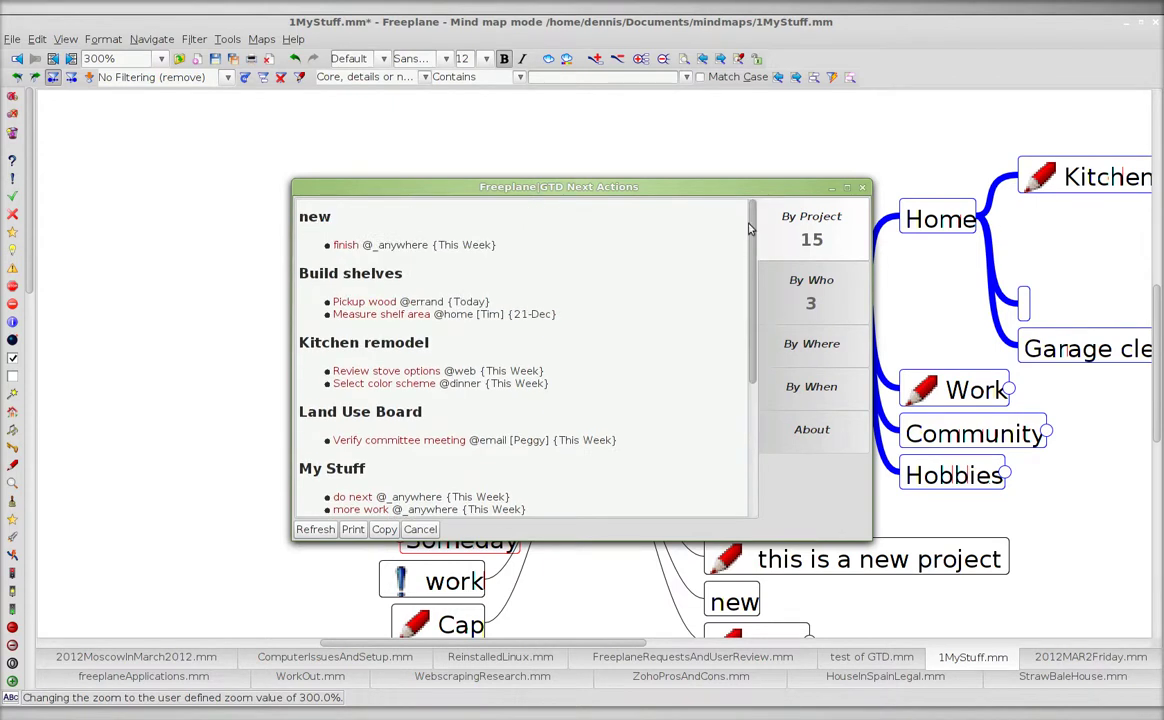
{"action": "mouse_move", "coordinate": [528, 187]}
{"action": "left_mouse_down"}
{"action": "mouse_move", "coordinate": [850, 215]}
{"action": "mouse_move", "coordinate": [492, 113]}
{"action": "left_mouse_up"}
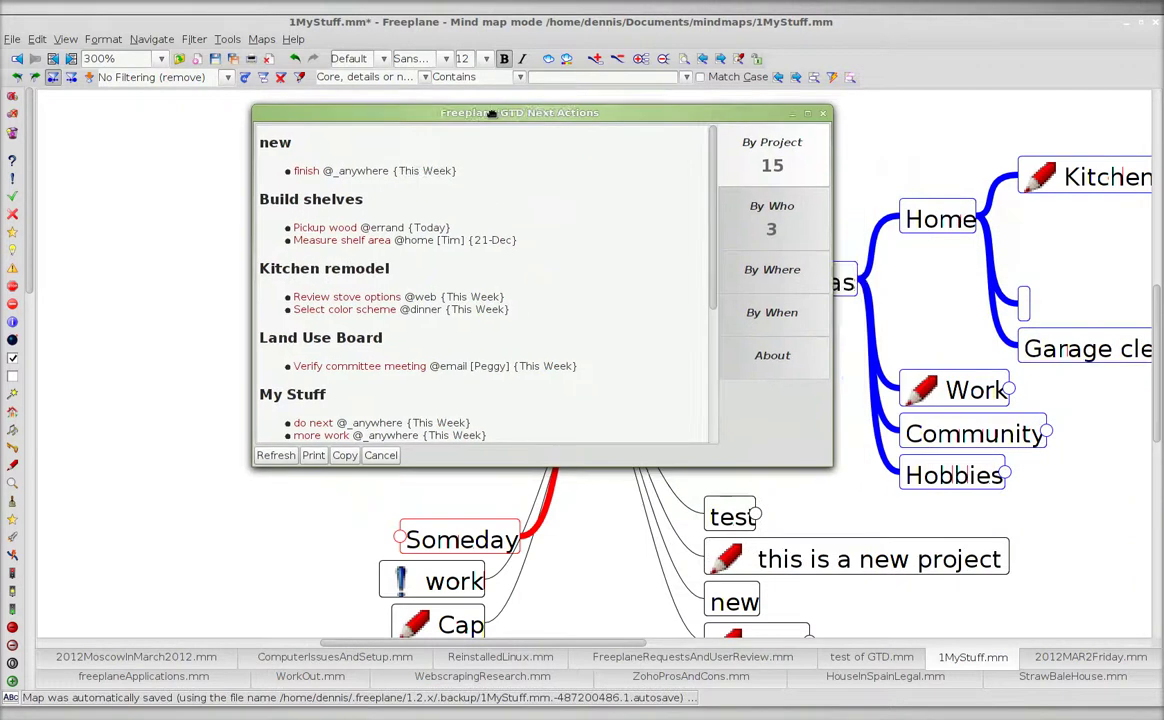
{"action": "key", "text": "Escape"}
Step: Expand the nodes below My Stuff to reveal 'this is a new project' and its children
{"action": "left_click_drag", "start_coordinate": [583, 483], "coordinate": [549, 408]}
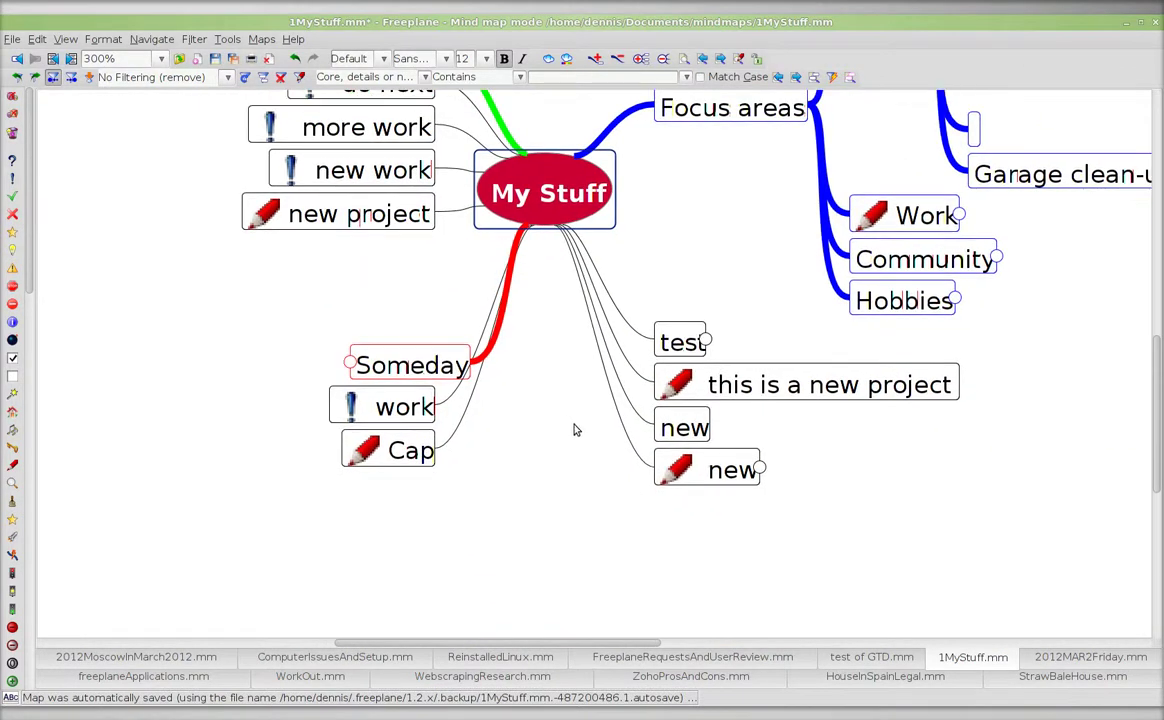
{"action": "key", "text": "Right"}
{"action": "key", "text": "Down"}
{"action": "key", "text": "Right"}
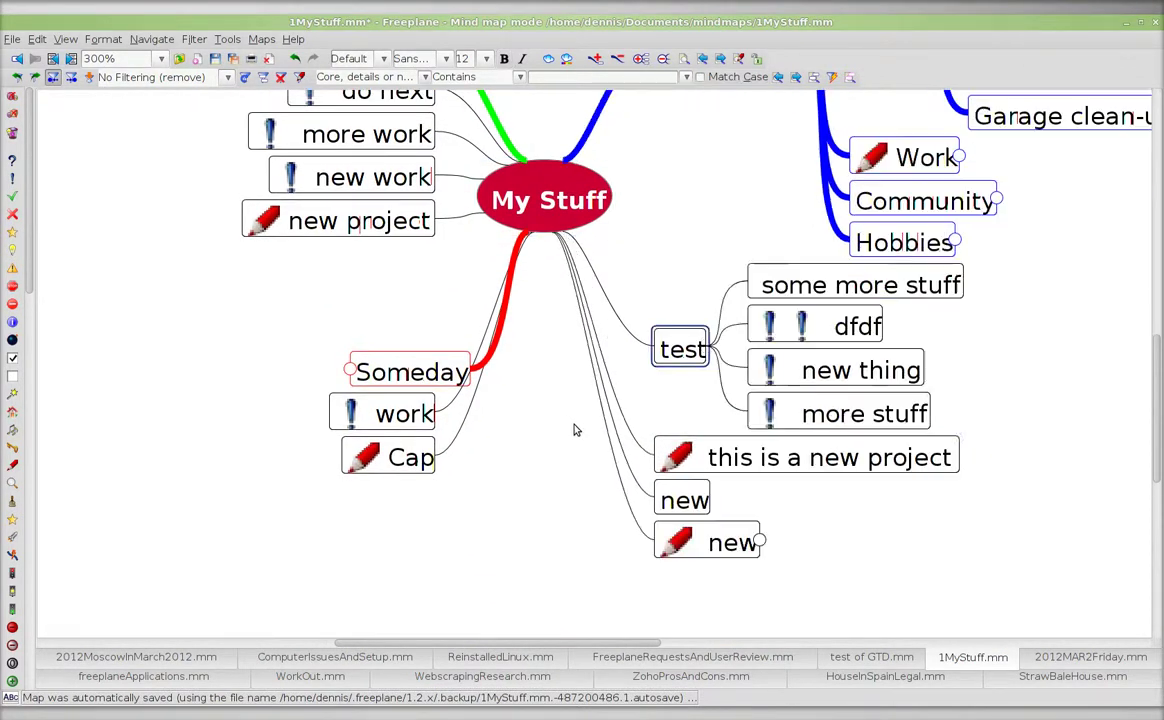
{"action": "key", "text": "Down"}
{"action": "key", "text": "Down"}
{"action": "key", "text": "Down"}
{"action": "key", "text": "Right"}
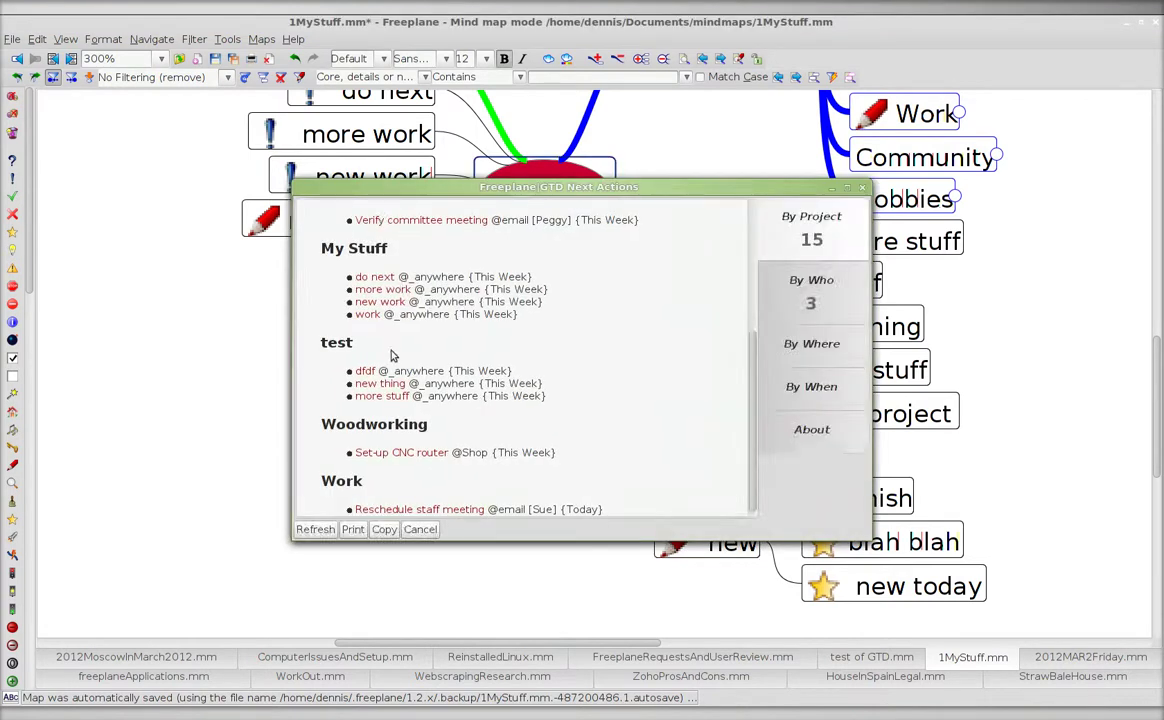
Step: Review the Next Actions list by project, move it off the map, and cancel it
{"action": "scroll", "coordinate": [453, 342], "scroll_direction": "up", "scroll_amount": 2}
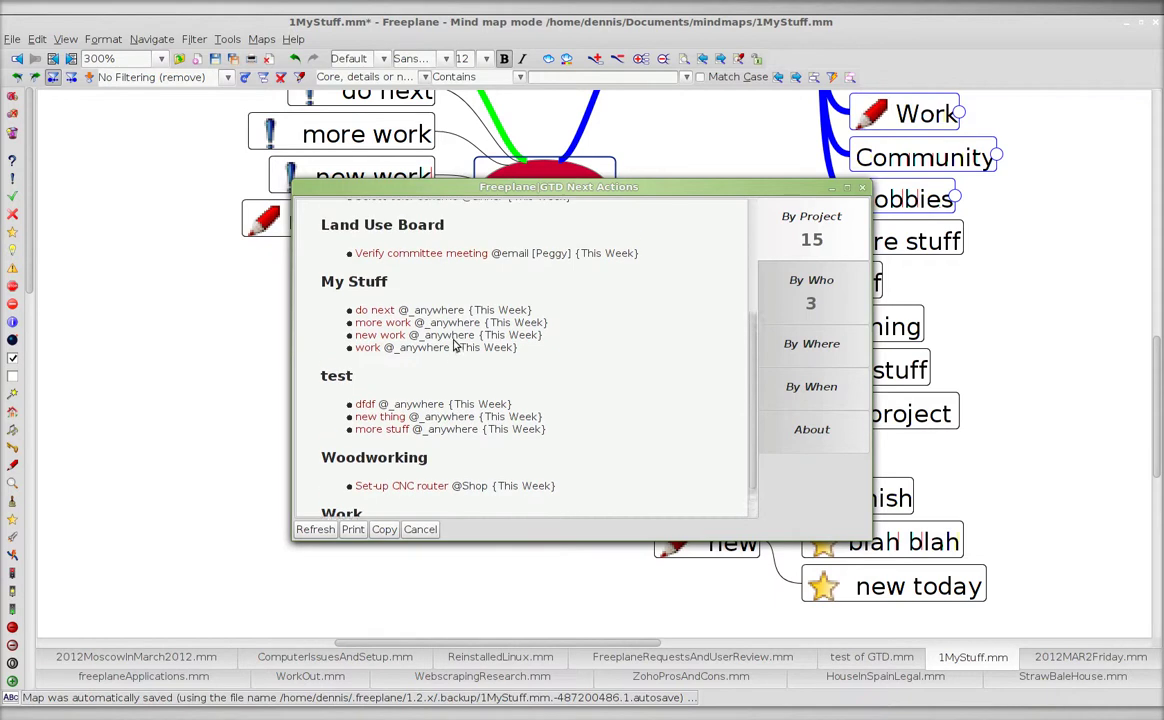
{"action": "scroll", "coordinate": [453, 342], "scroll_direction": "up", "scroll_amount": 2}
{"action": "scroll", "coordinate": [453, 342], "scroll_direction": "up", "scroll_amount": 2}
{"action": "scroll", "coordinate": [453, 342], "scroll_direction": "up", "scroll_amount": 1}
{"action": "scroll", "coordinate": [453, 342], "scroll_direction": "up", "scroll_amount": 1}
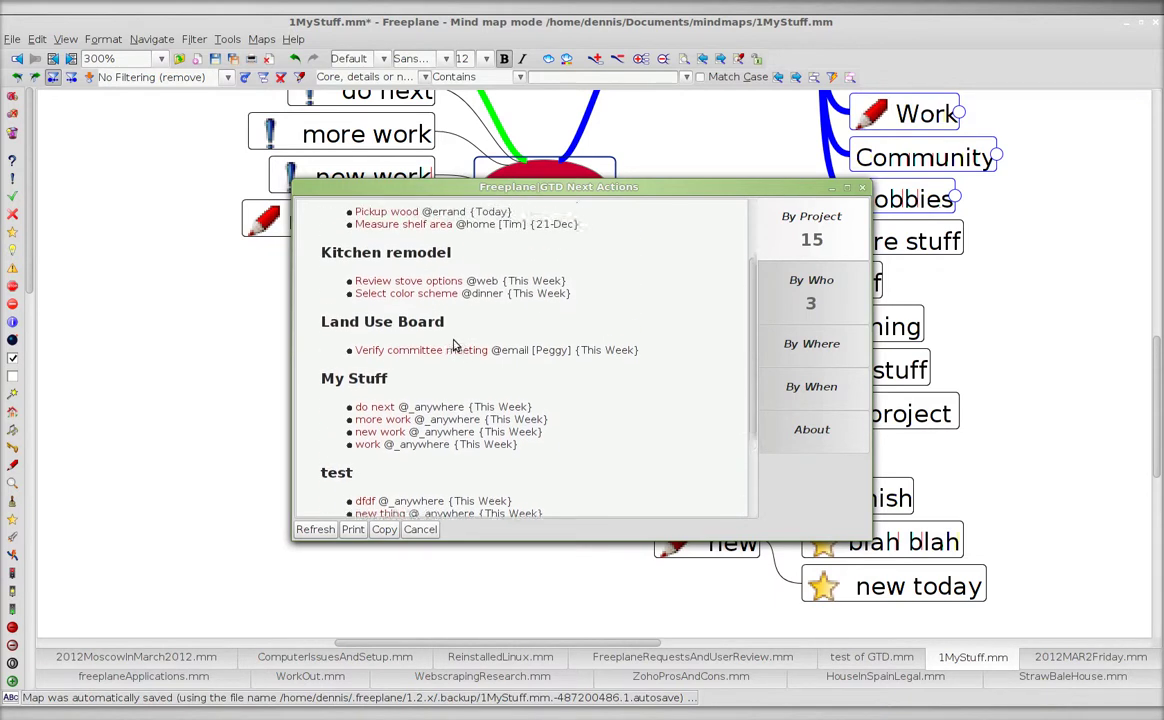
{"action": "scroll", "coordinate": [455, 340], "scroll_direction": "up", "scroll_amount": 1}
{"action": "scroll", "coordinate": [455, 340], "scroll_direction": "up", "scroll_amount": 2}
{"action": "scroll", "coordinate": [755, 300], "scroll_direction": "up", "scroll_amount": 2}
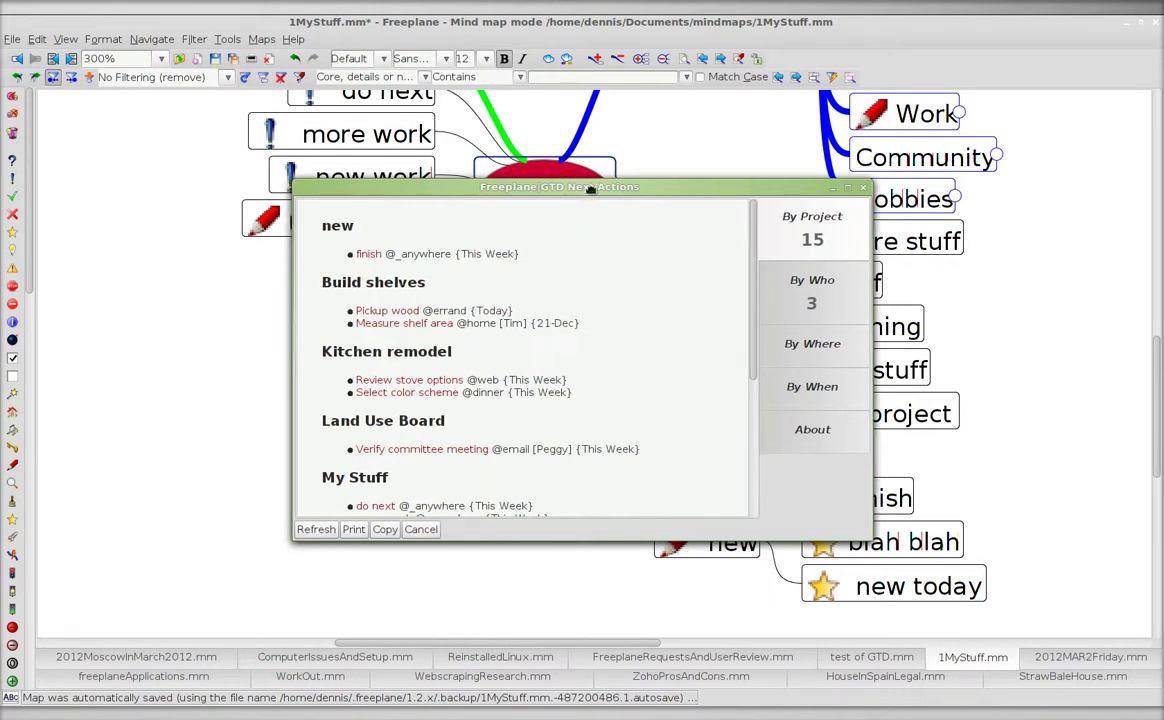
{"action": "left_click_drag", "start_coordinate": [591, 188], "coordinate": [585, 79]}
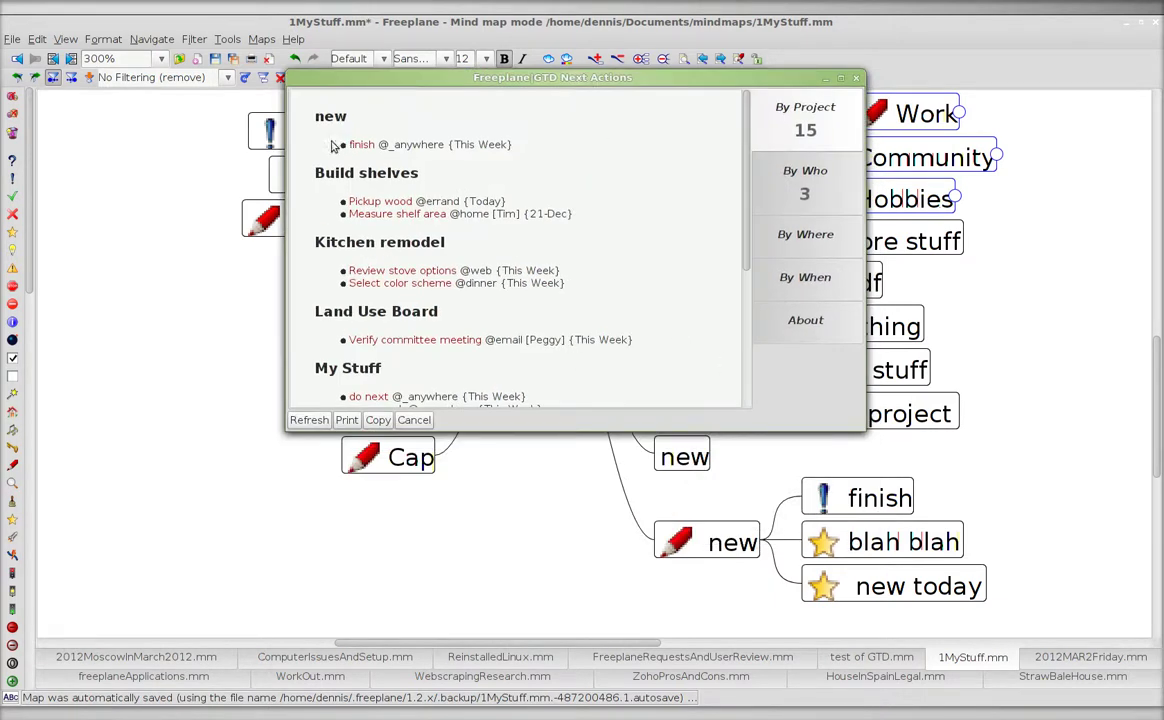
{"action": "left_click_drag", "start_coordinate": [382, 78], "coordinate": [547, 200]}
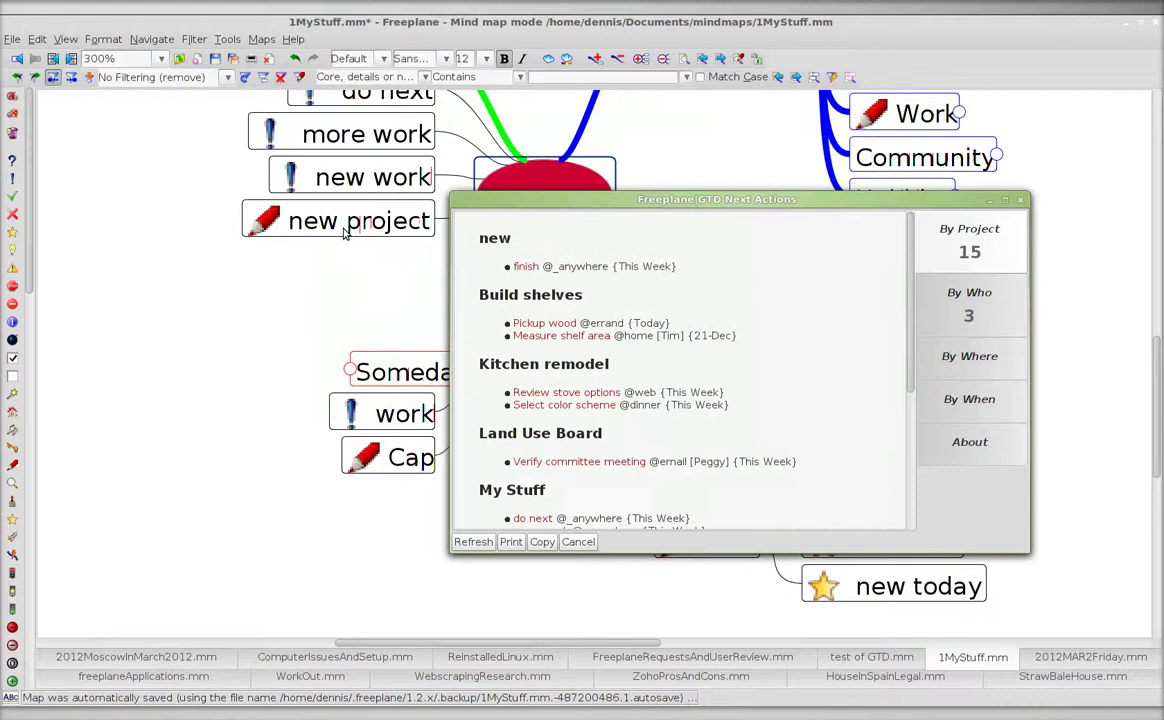
{"action": "scroll", "coordinate": [613, 441], "scroll_direction": "down", "scroll_amount": 1}
{"action": "scroll", "coordinate": [613, 441], "scroll_direction": "down", "scroll_amount": 3}
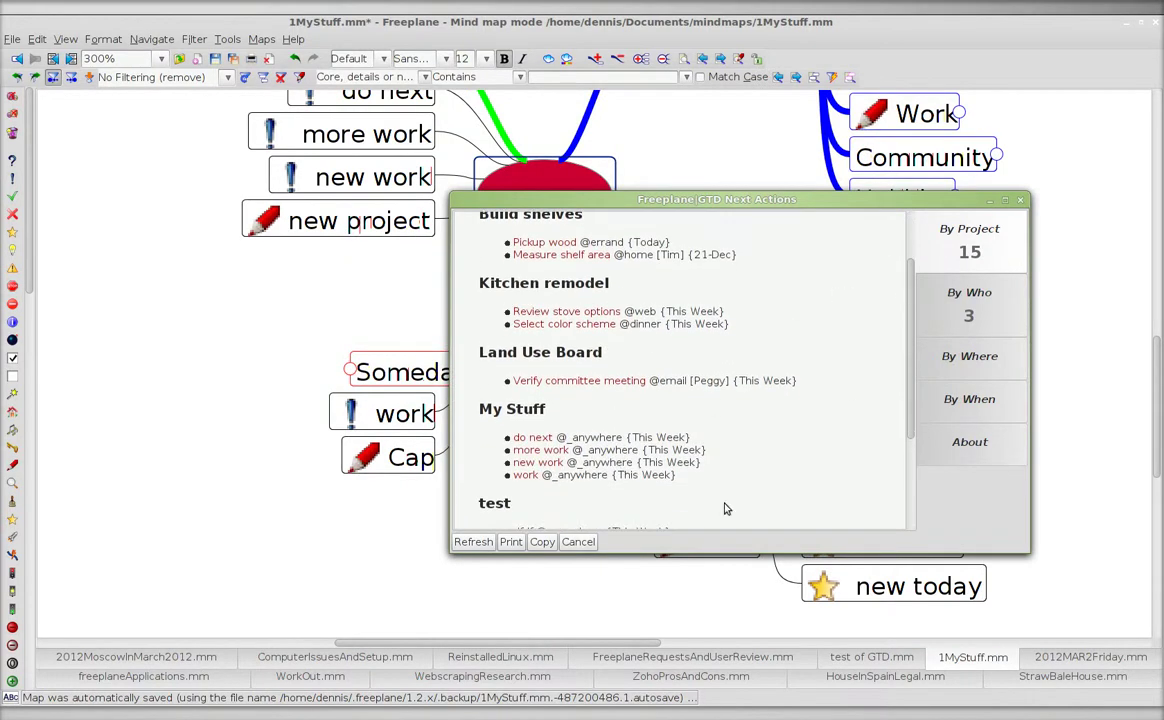
{"action": "left_click", "coordinate": [577, 542]}
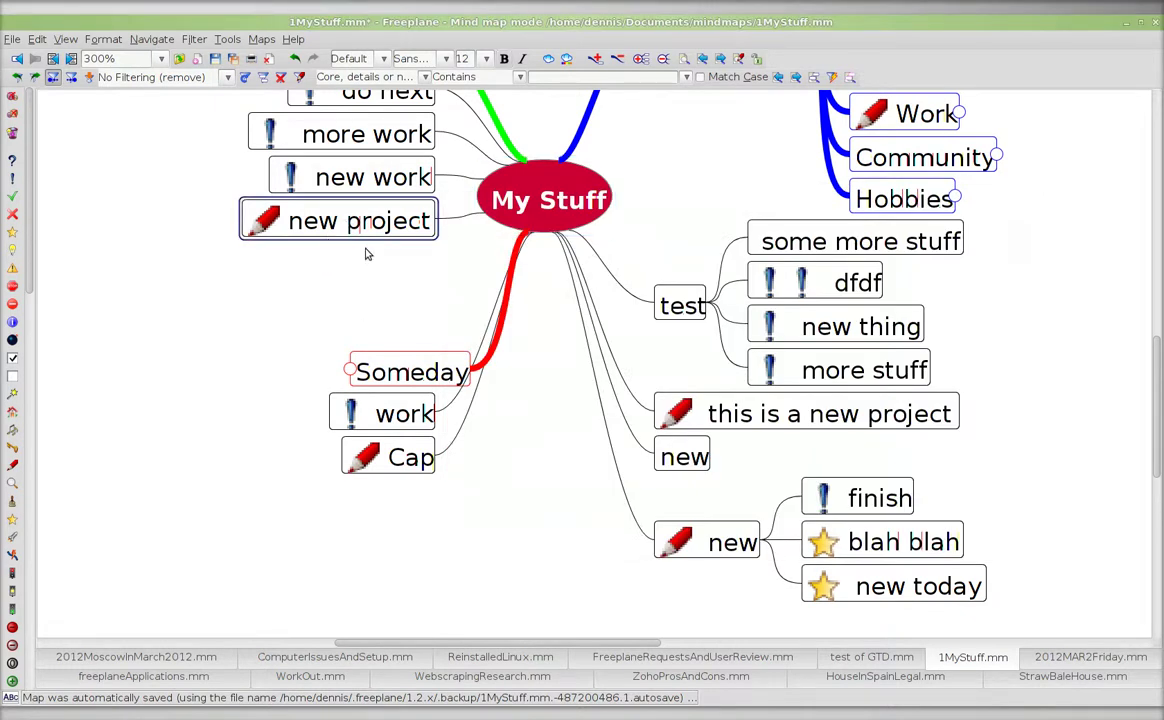
Step: Add a child task 'new test task' under 'new project'
{"action": "key", "text": "Insert"}
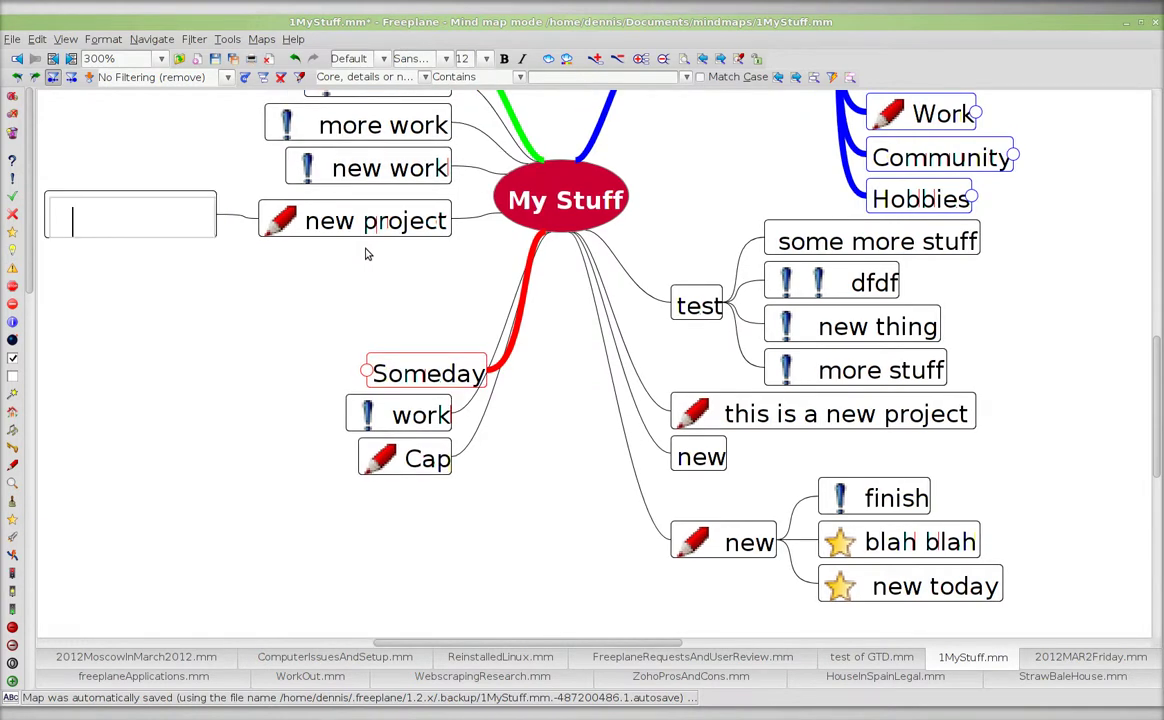
{"action": "type", "text": "new t"}
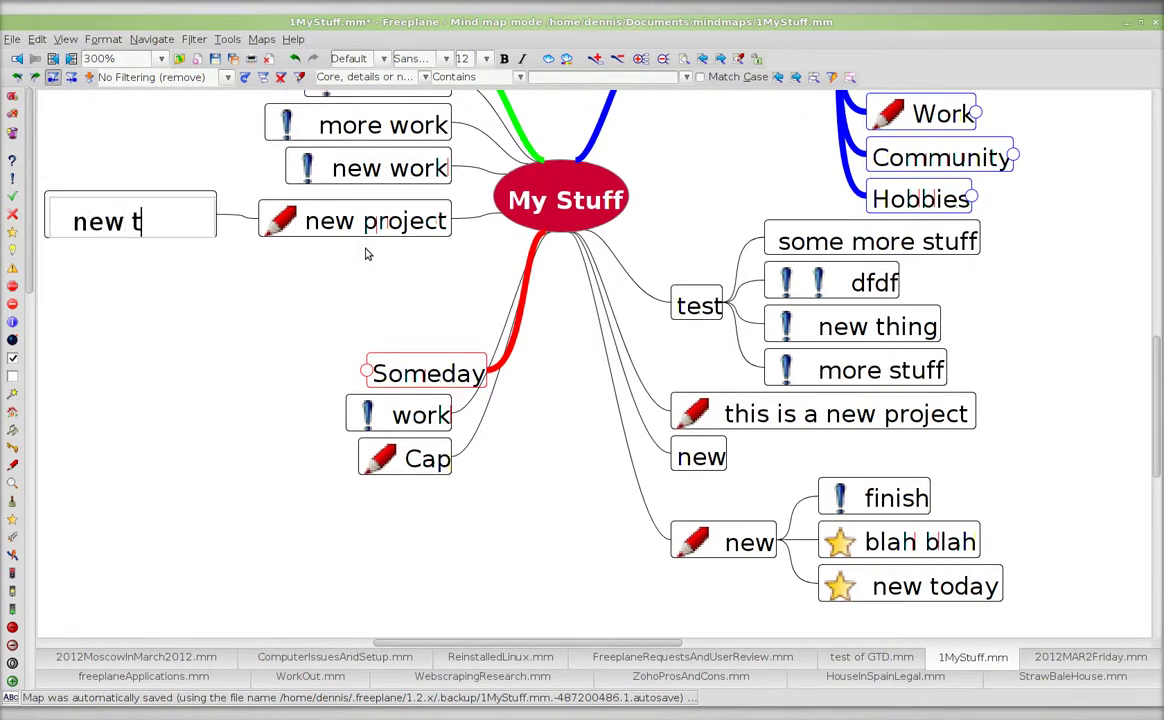
{"action": "type", "text": "est taks"}
{"action": "key", "text": "BackSpace"}
{"action": "key", "text": "BackSpace"}
{"action": "type", "text": "s"}
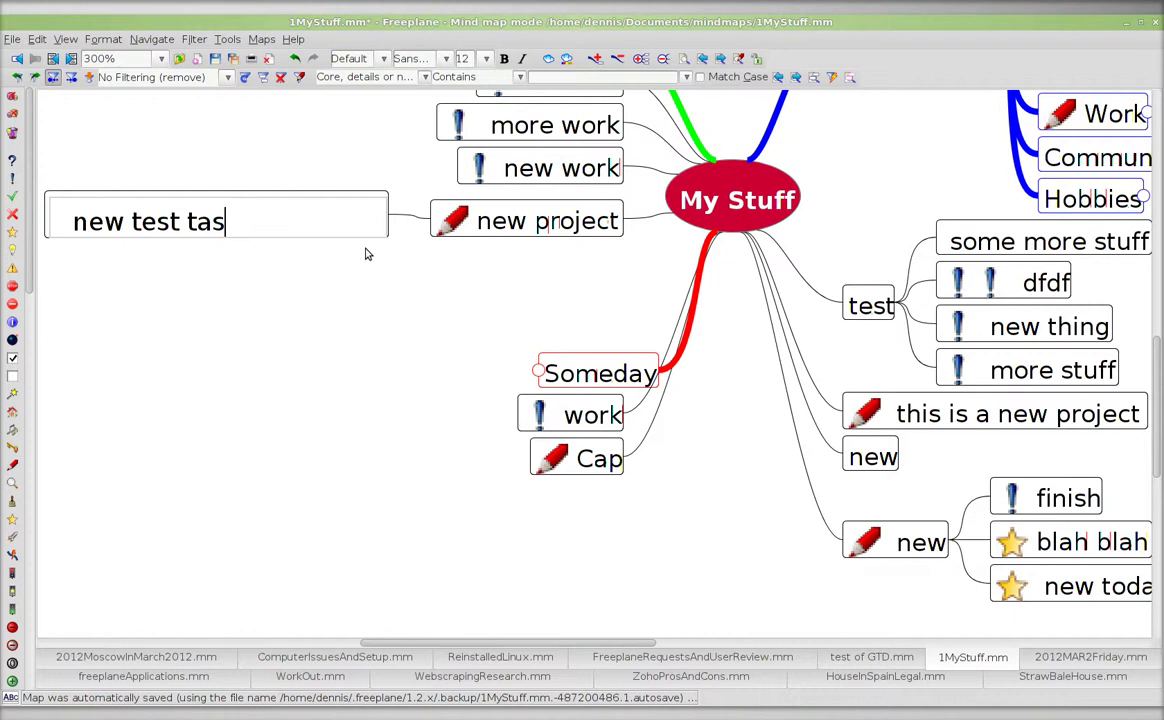
{"action": "type", "text": "k"}
{"action": "key", "text": "Return"}
Step: Save the map and dismiss the GTD Next Actions list after checking the task
{"action": "key", "text": "ctrl+s"}
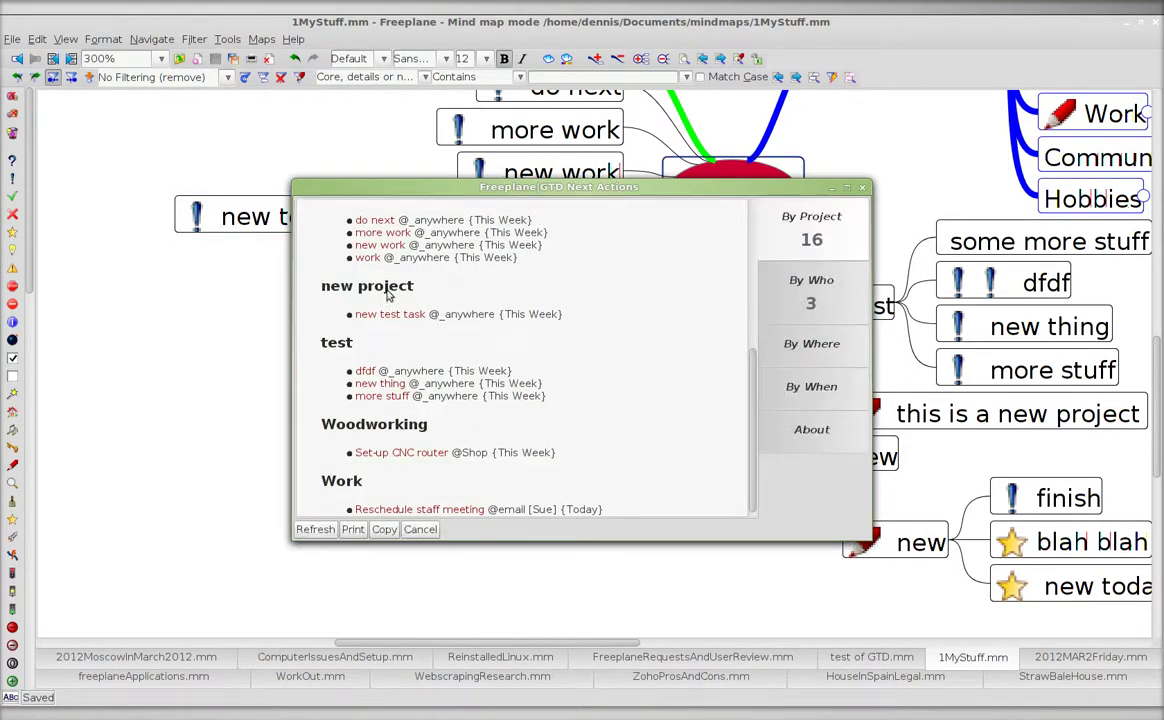
{"action": "left_click_drag", "start_coordinate": [494, 186], "coordinate": [466, 224]}
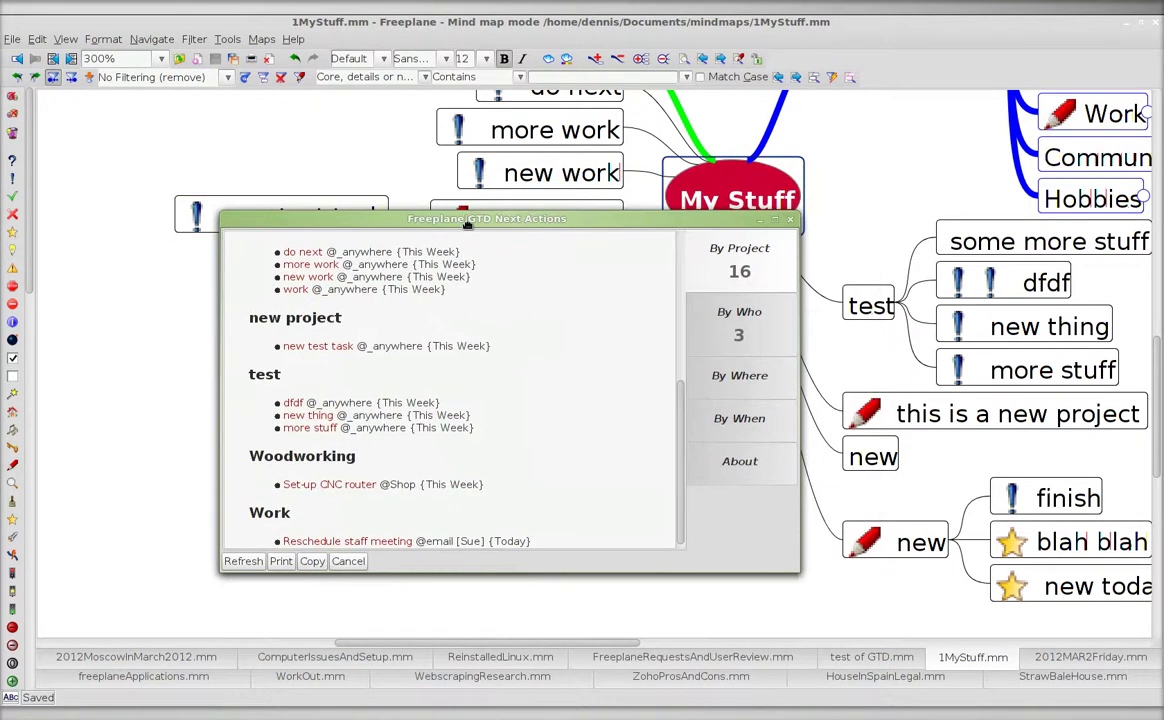
{"action": "key", "text": "Escape"}
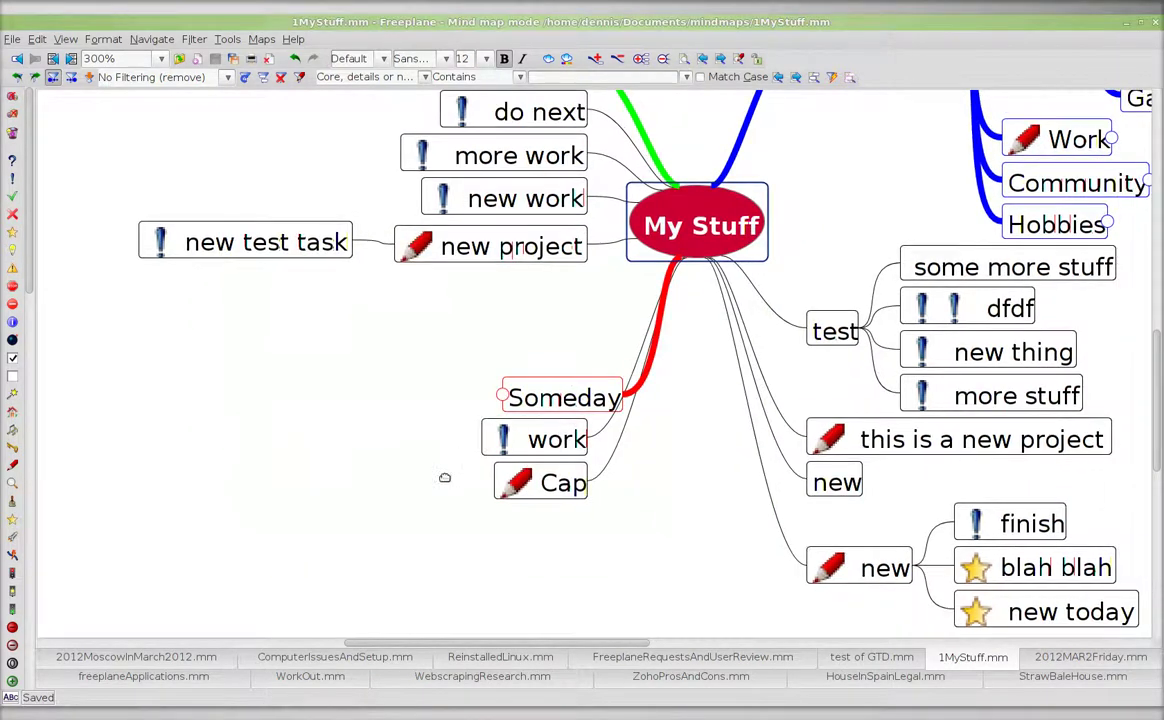
Step: Scroll the map to the Kitchen remodel tasks and their Where attributes
{"action": "scroll", "coordinate": [444, 476], "scroll_direction": "up", "scroll_amount": 5}
{"action": "scroll", "coordinate": [444, 476], "scroll_direction": "right", "scroll_amount": 8}
{"action": "scroll", "coordinate": [812, 324], "scroll_direction": "right", "scroll_amount": 5}
{"action": "scroll", "coordinate": [707, 320], "scroll_direction": "up", "scroll_amount": 1}
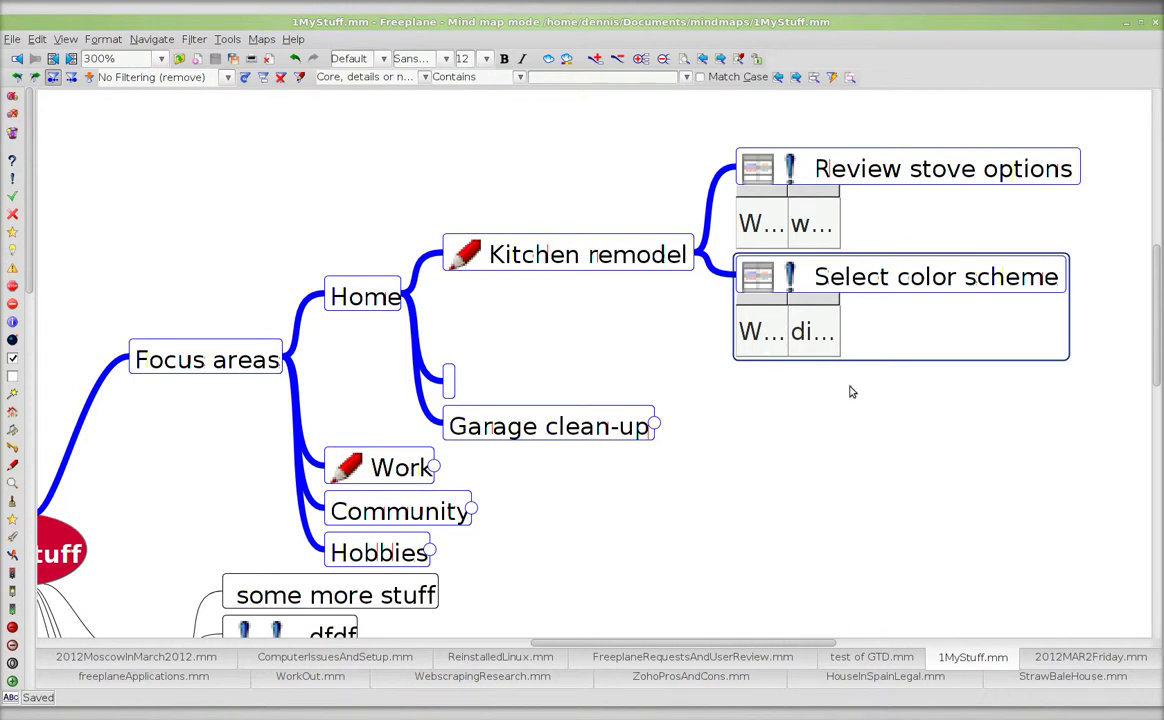
{"action": "scroll", "coordinate": [852, 398], "scroll_direction": "down", "scroll_amount": 1}
{"action": "scroll", "coordinate": [850, 397], "scroll_direction": "down", "scroll_amount": 1}
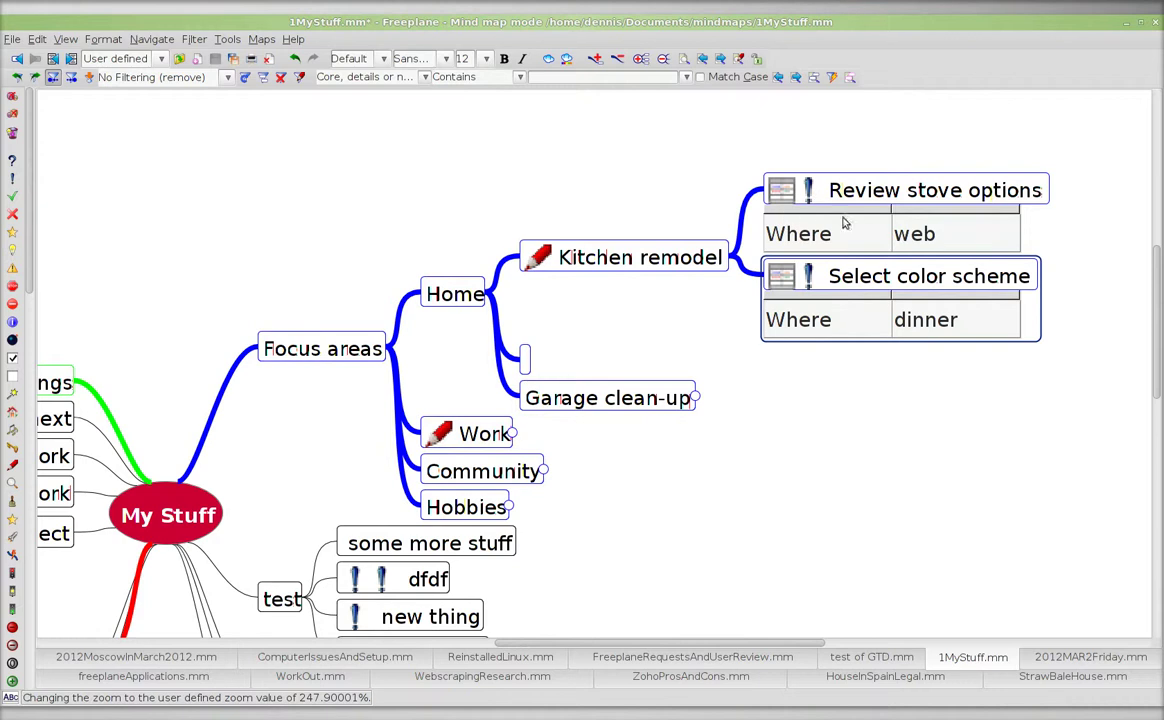
Step: Switch to the Firefox window showing the Freeplane|GTD SourceForge page
{"action": "key", "text": "alt+Tab"}
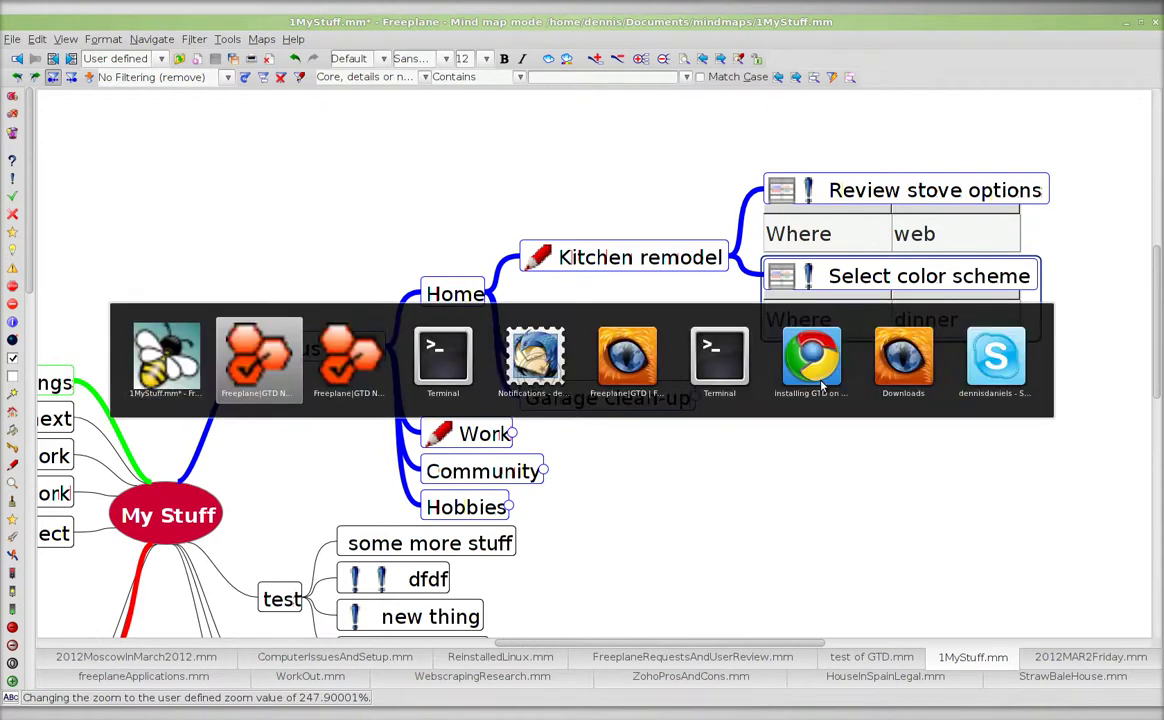
{"action": "key", "text": "alt+Tab"}
{"action": "key", "text": "alt+Tab"}
{"action": "key", "text": "alt+Tab"}
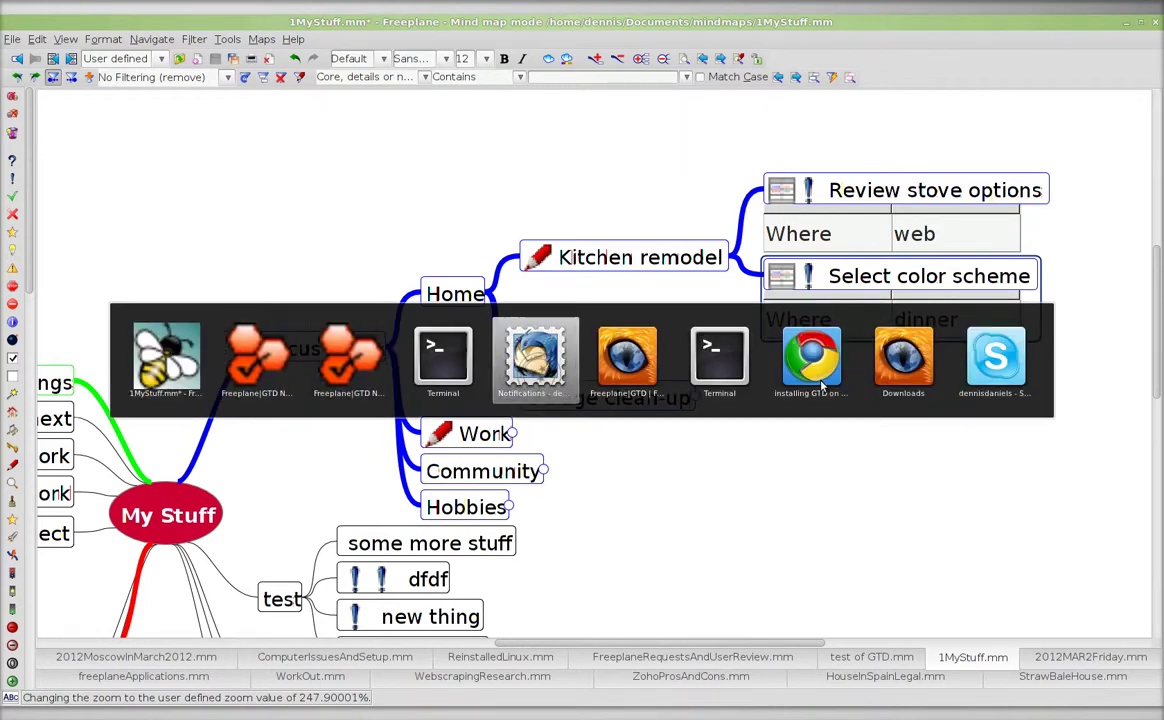
{"action": "key", "text": "alt+Tab"}
Step: Scroll the SourceForge page to Features and open the Freeplane|GTD Web Site in a new tab
{"action": "scroll", "coordinate": [454, 343], "scroll_direction": "down", "scroll_amount": 2}
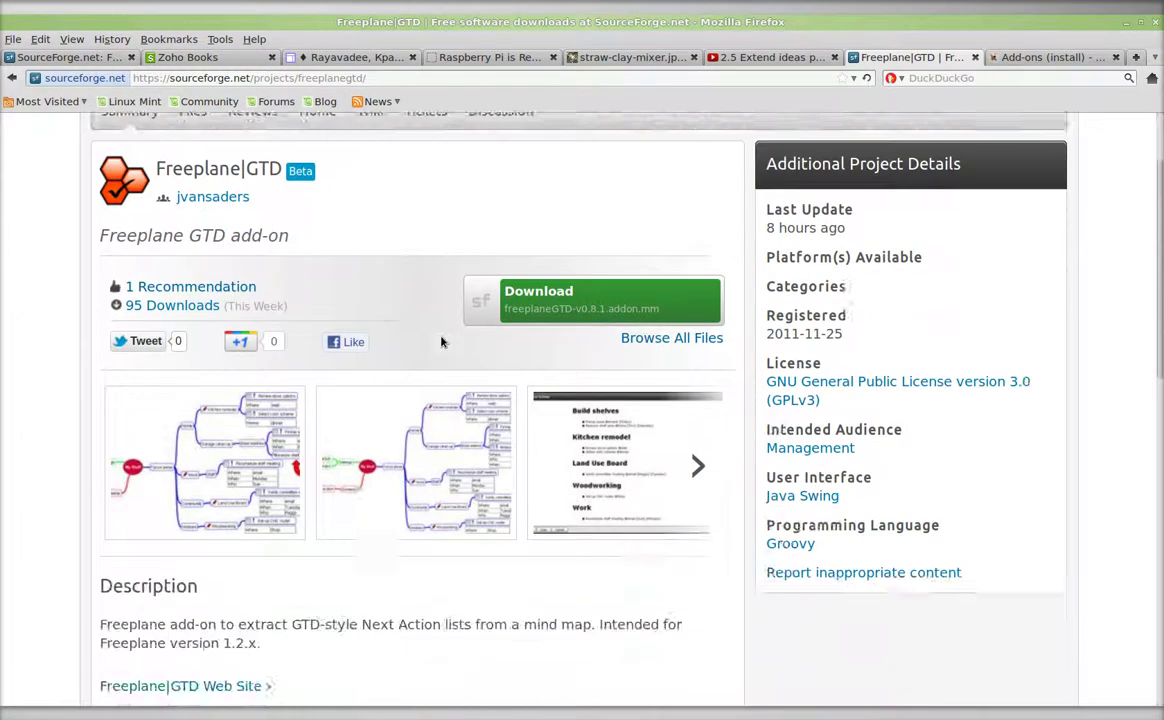
{"action": "scroll", "coordinate": [443, 342], "scroll_direction": "down", "scroll_amount": 3}
{"action": "scroll", "coordinate": [443, 342], "scroll_direction": "down", "scroll_amount": 4}
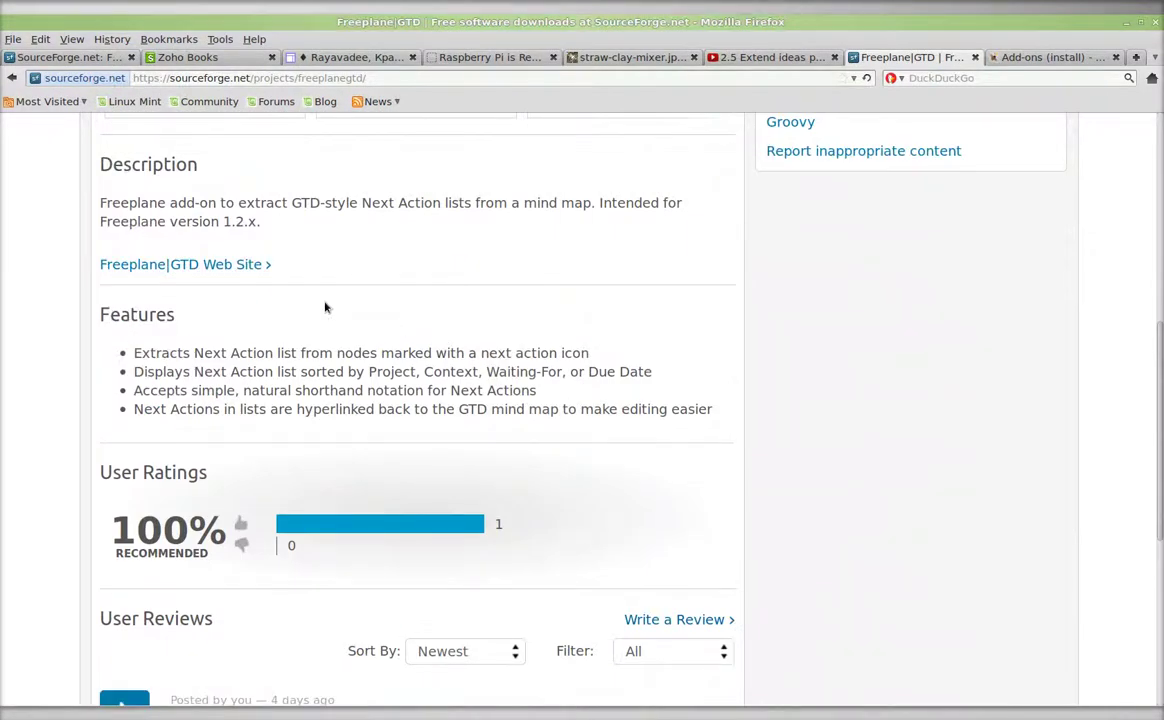
{"action": "scroll", "coordinate": [316, 302], "scroll_direction": "down", "scroll_amount": 1}
{"action": "scroll", "coordinate": [316, 302], "scroll_direction": "up", "scroll_amount": 1}
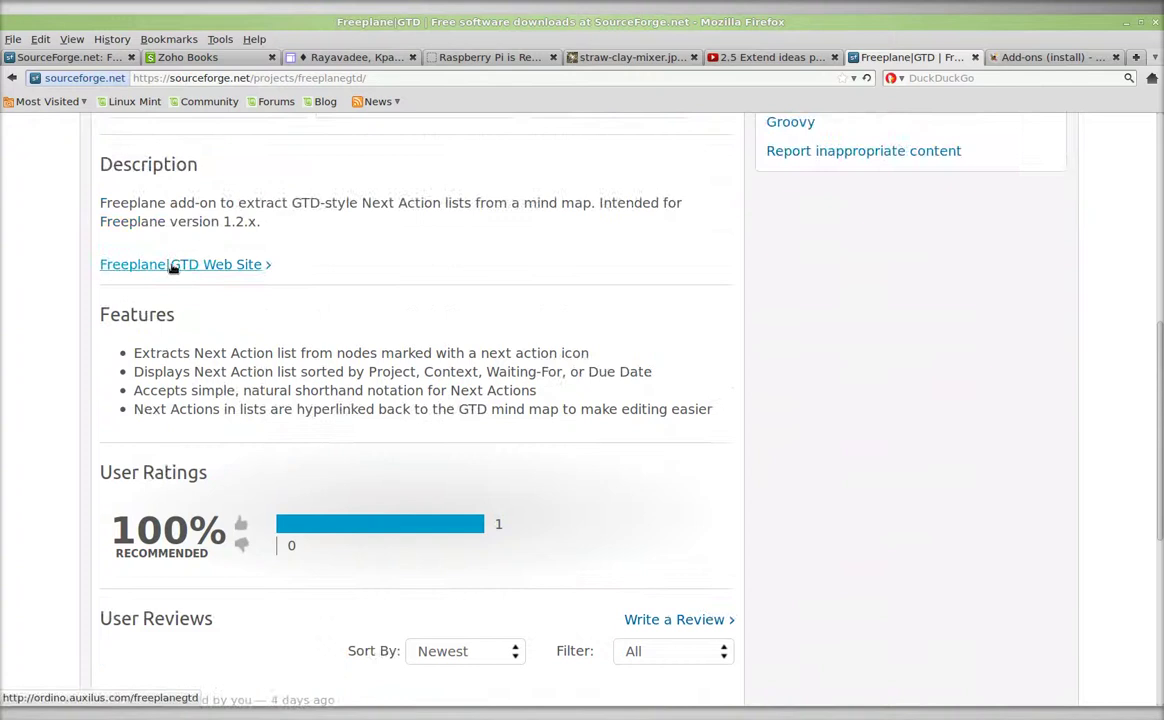
{"action": "middle_click", "coordinate": [172, 265]}
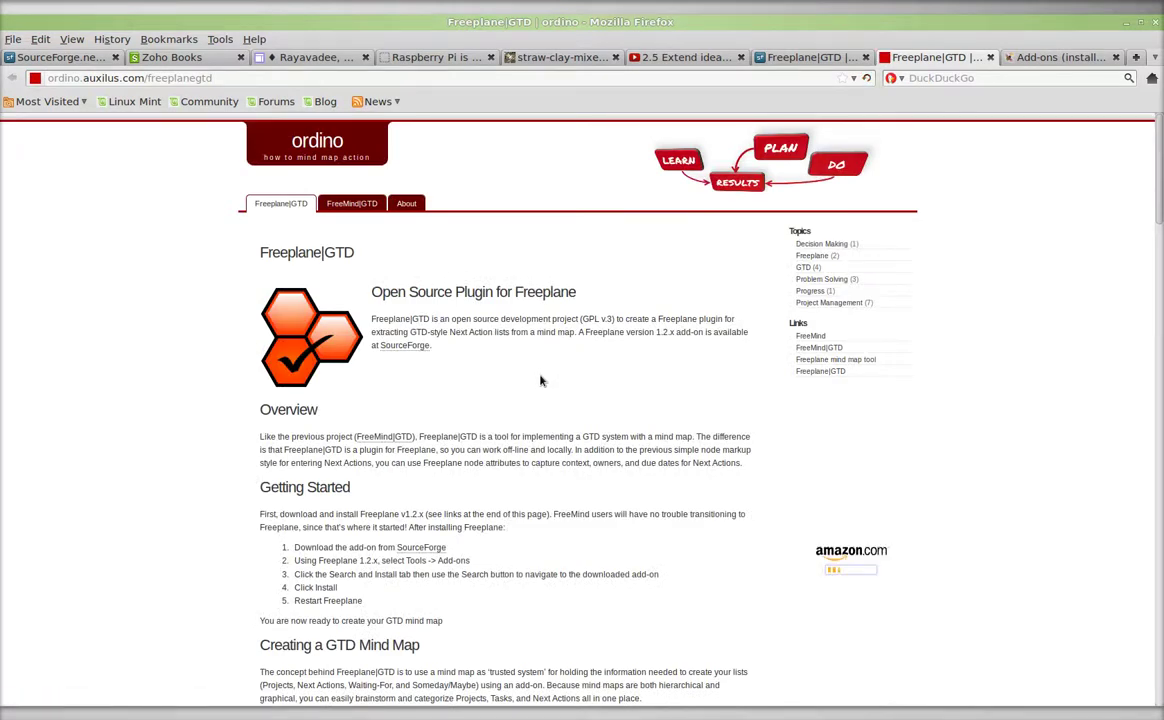
{"action": "key", "text": "ctrl+minus"}
{"action": "key", "text": "ctrl+minus"}
{"action": "key", "text": "ctrl+minus"}
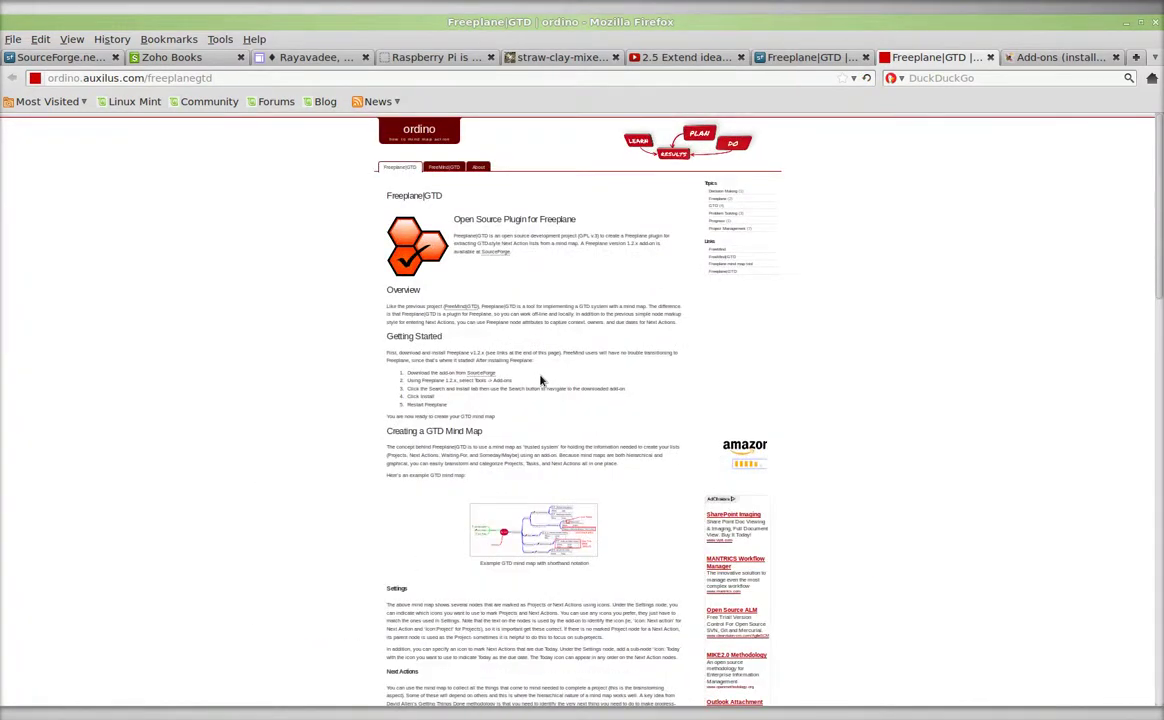
{"action": "key", "text": "ctrl+0"}
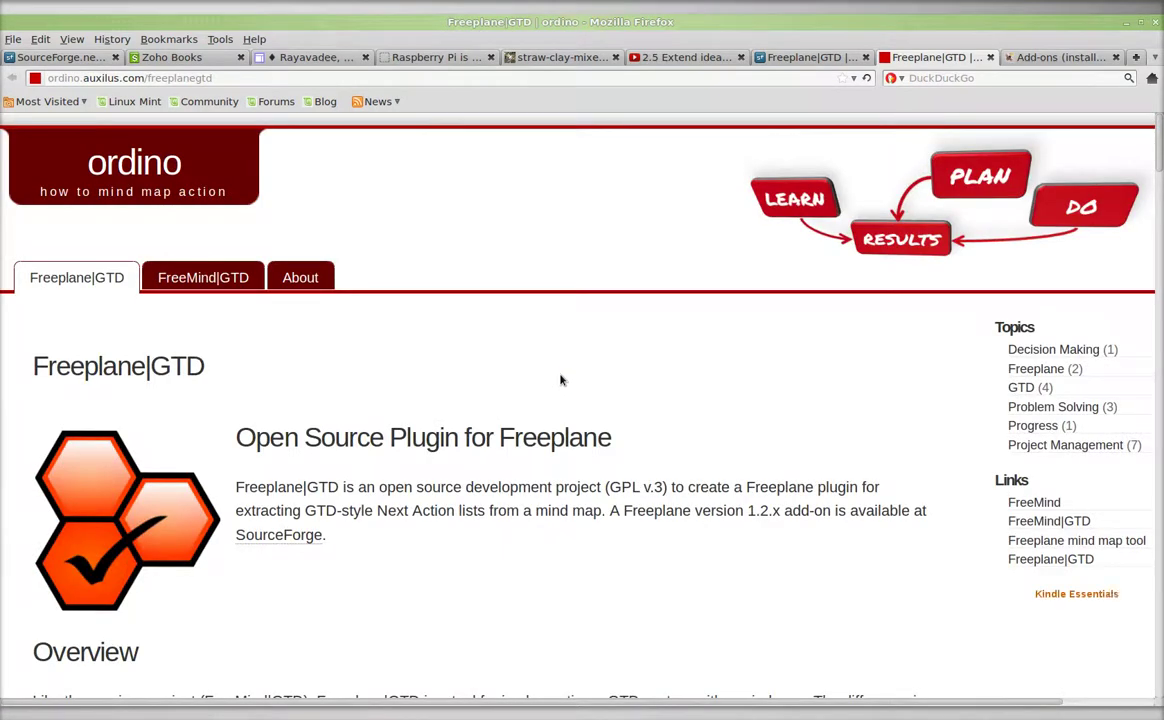
{"action": "scroll", "coordinate": [541, 381], "scroll_direction": "down", "scroll_amount": 5}
{"action": "scroll", "coordinate": [555, 381], "scroll_direction": "down", "scroll_amount": 5}
{"action": "scroll", "coordinate": [564, 378], "scroll_direction": "down", "scroll_amount": 5}
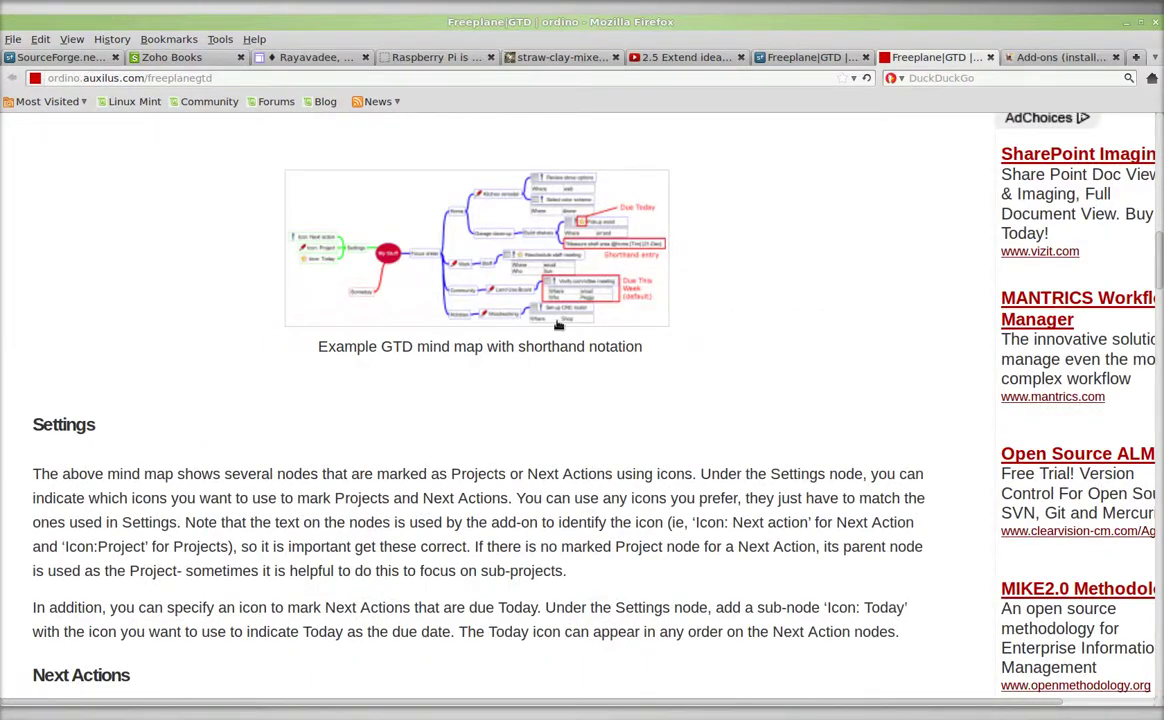
{"action": "scroll", "coordinate": [738, 330], "scroll_direction": "up", "scroll_amount": 5}
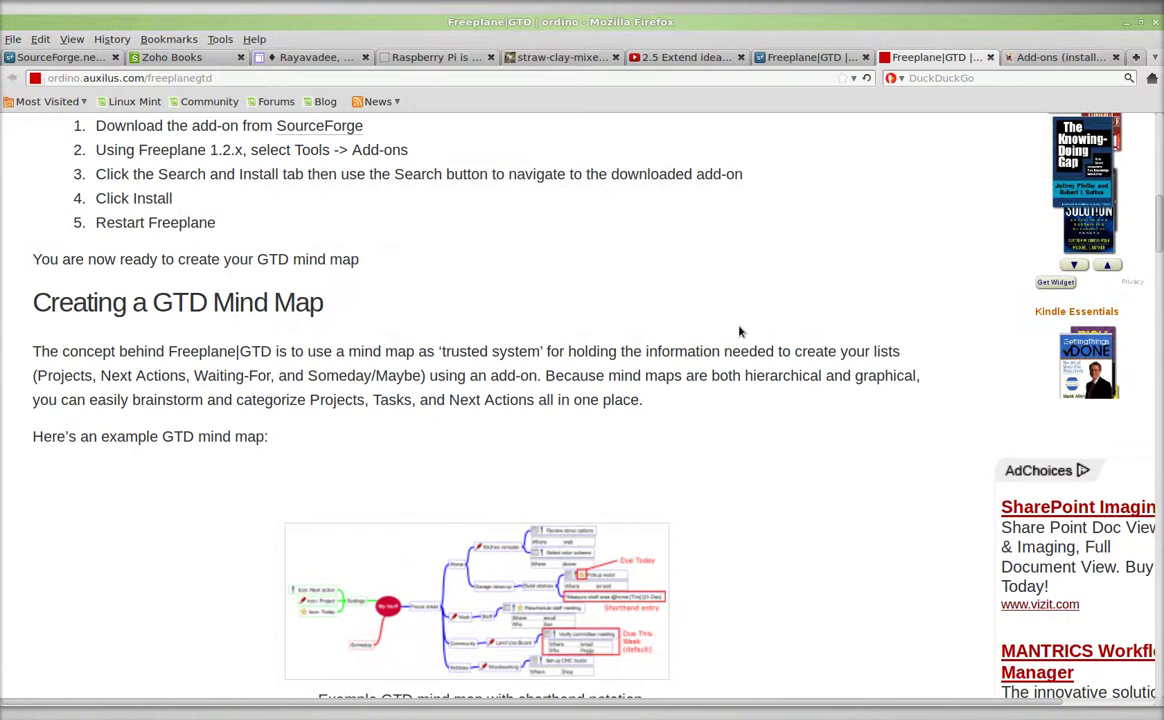
{"action": "scroll", "coordinate": [738, 330], "scroll_direction": "up", "scroll_amount": 5}
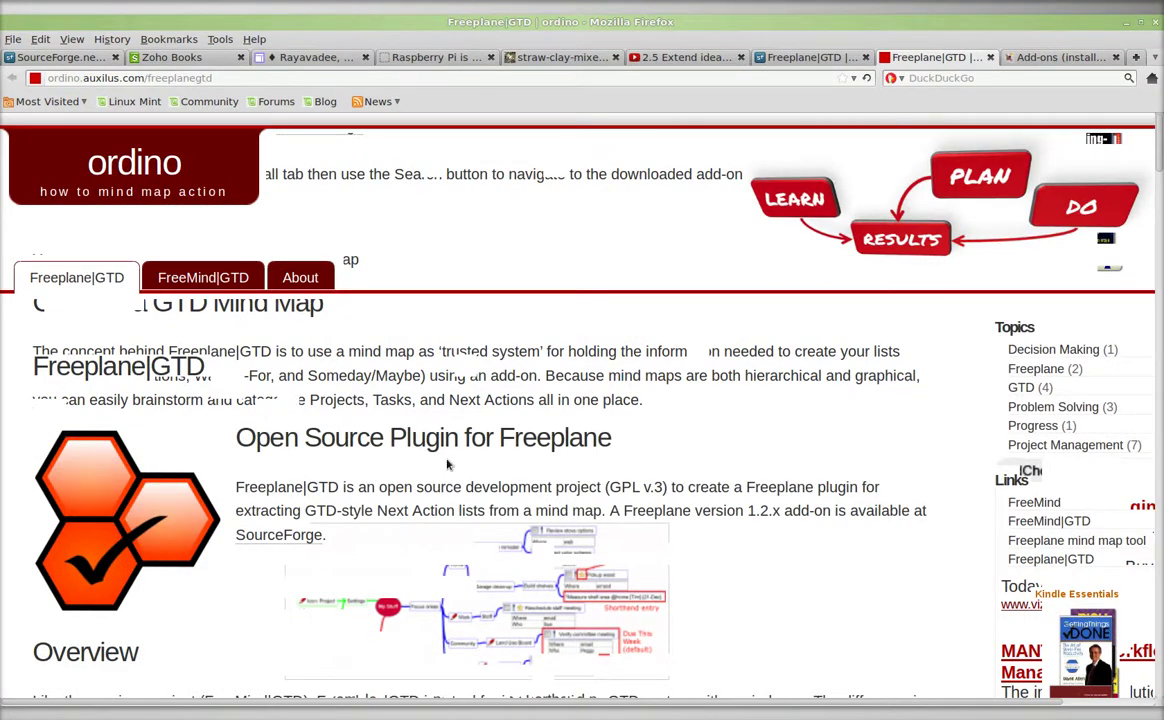